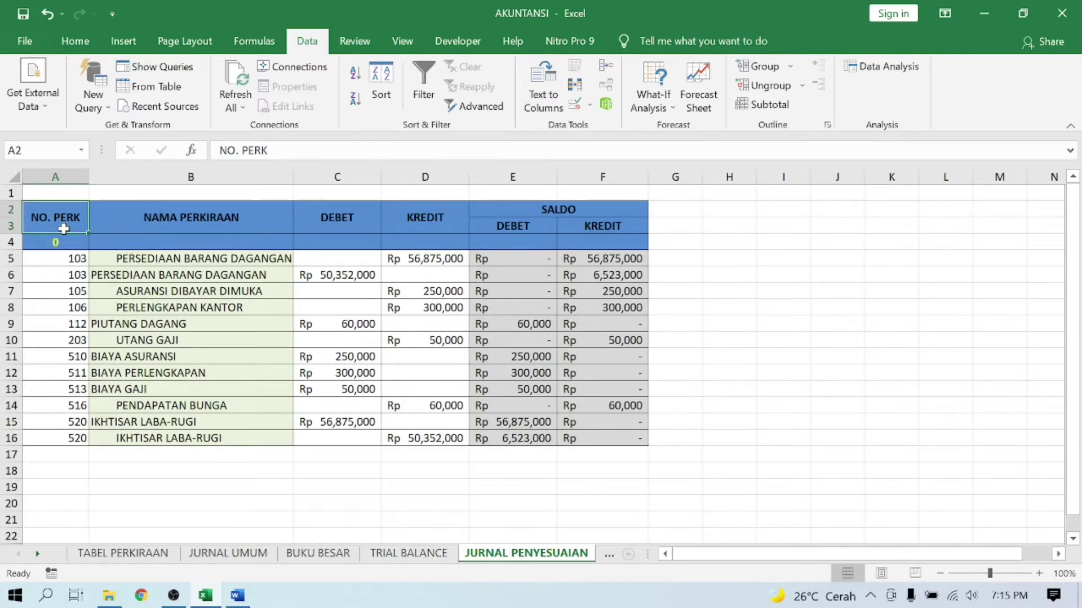
# Review the journal table's column headings, from NO. PERK through the DEBET and KREDIT subheadings under SALDO.
pyautogui.press('Right')
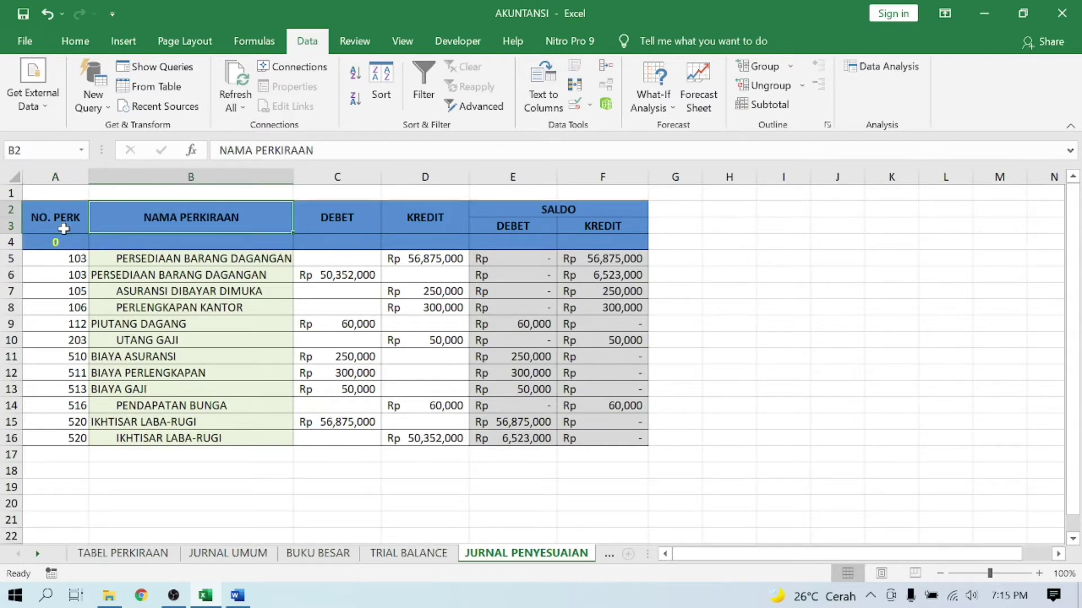
pyautogui.press('Right')
pyautogui.press('Right')
pyautogui.press('Right')
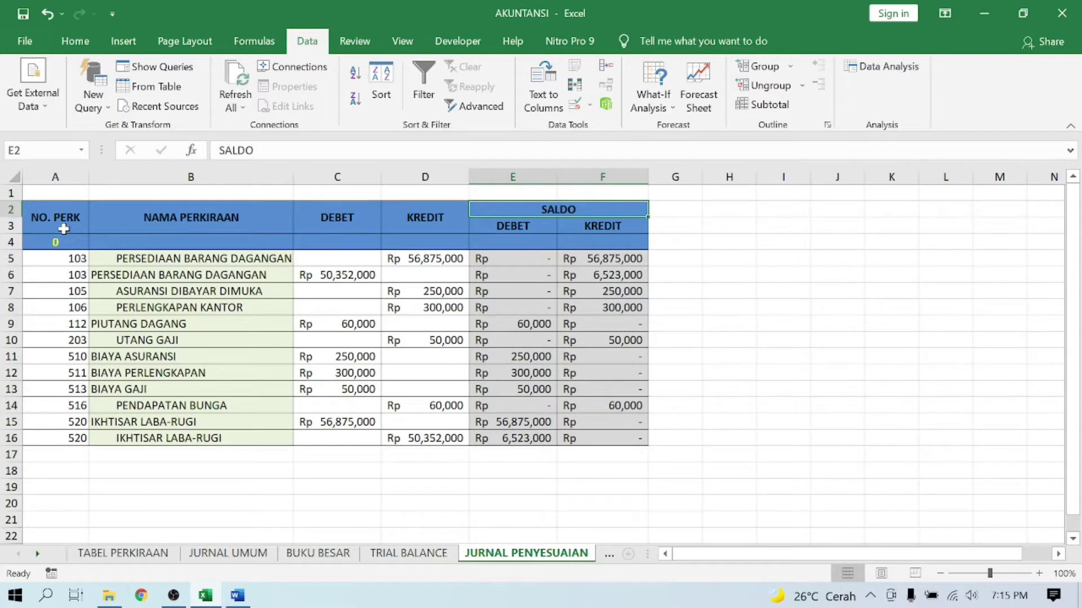
pyautogui.press('Down')
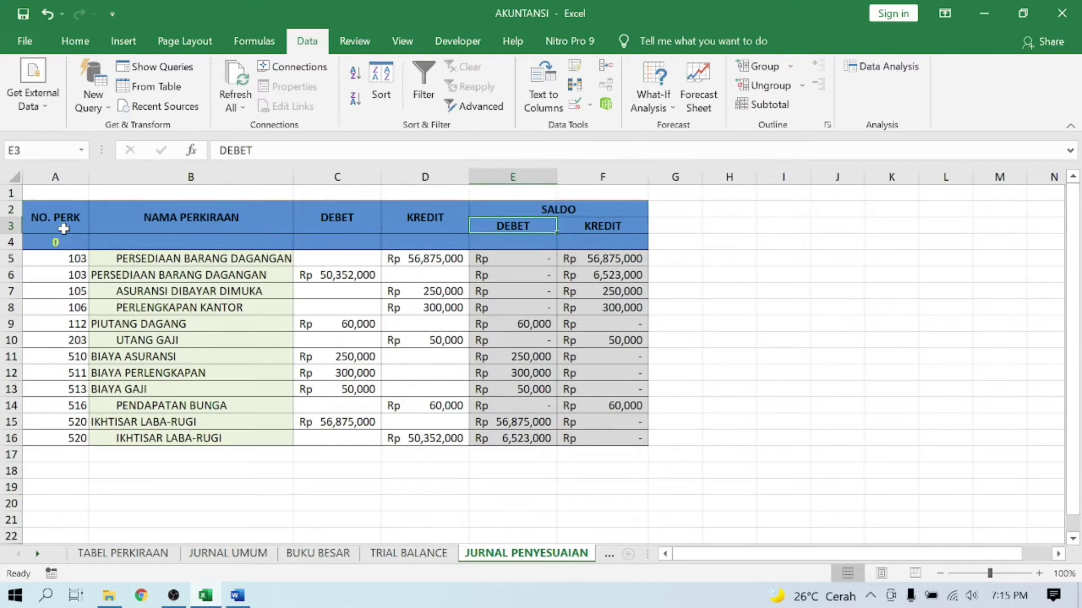
pyautogui.press('Right')
pyautogui.press('Left')
pyautogui.press('Left')
pyautogui.press('Left')
pyautogui.press('Left')
pyautogui.press('Left')
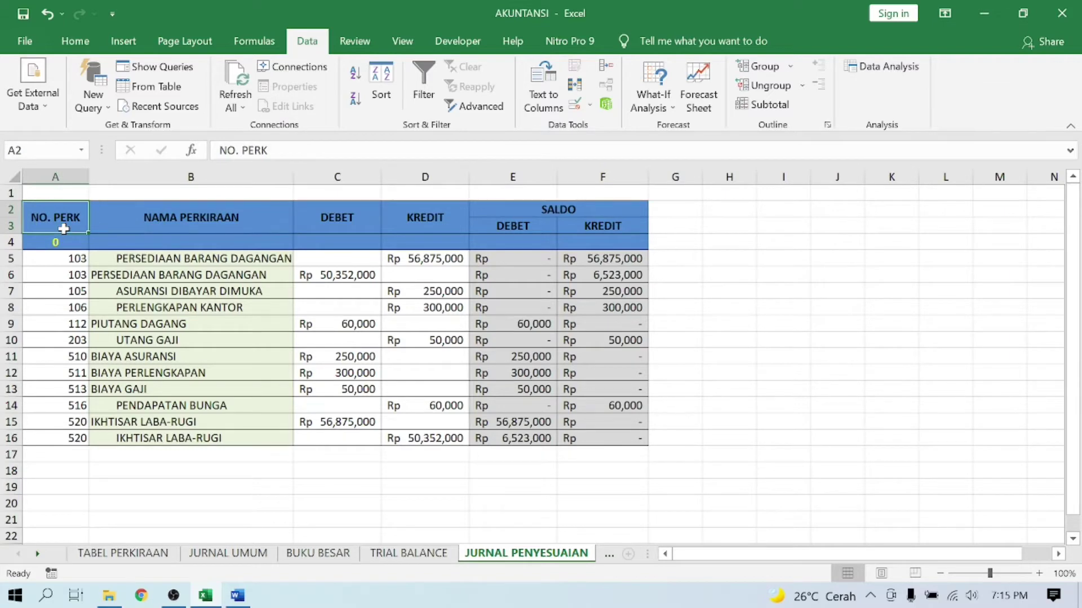
# Examine the first journal entry in row 5 cell by cell, including the NAMA PERKIRAAN formula and both SALDO formulas.
pyautogui.press('Right')
pyautogui.press('Down')
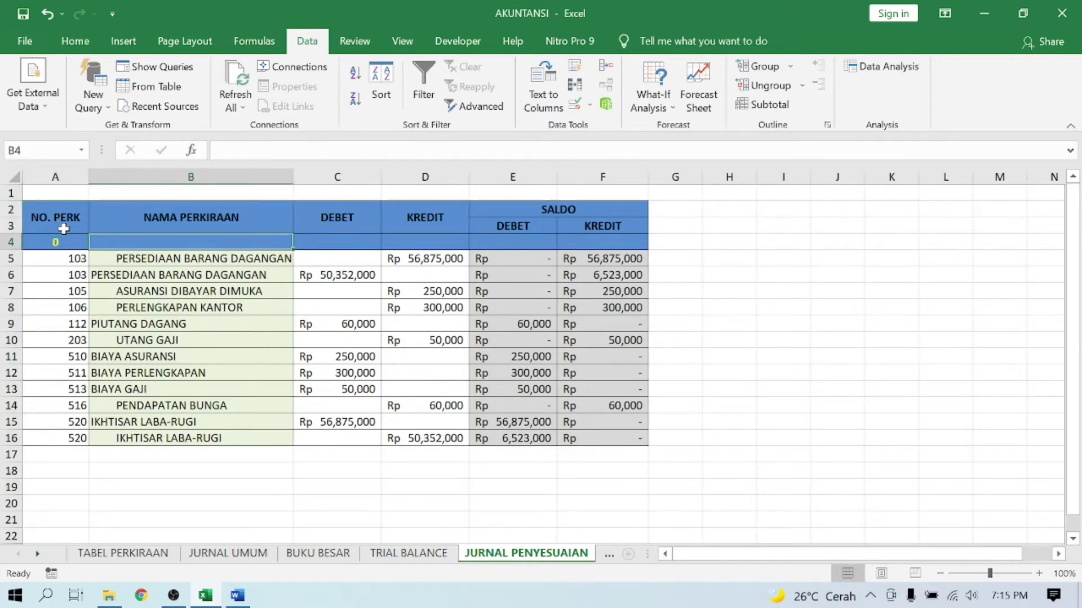
pyautogui.press('Down')
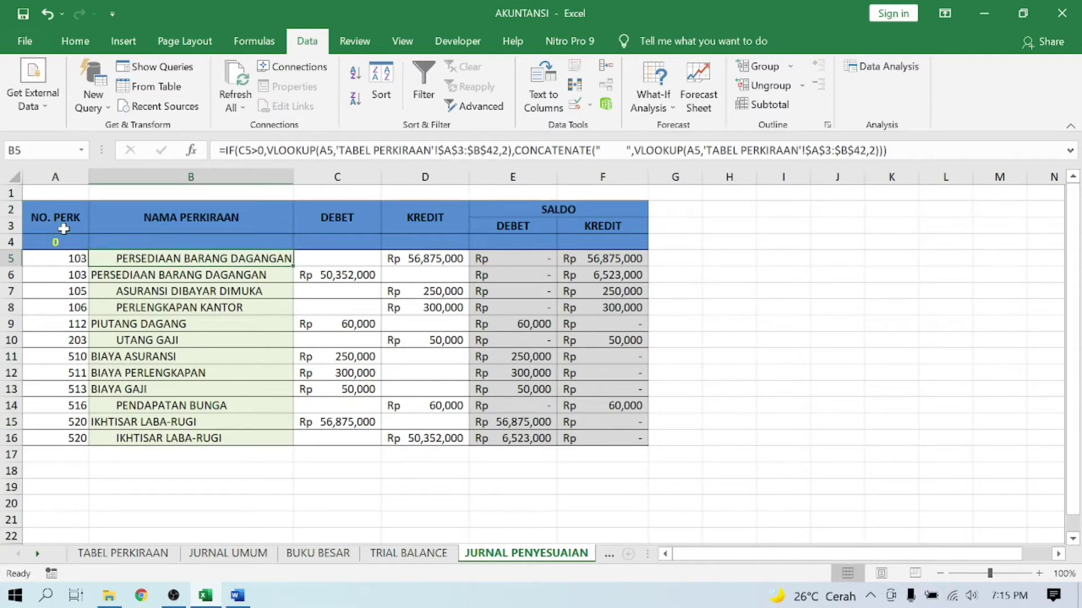
pyautogui.press('Down')
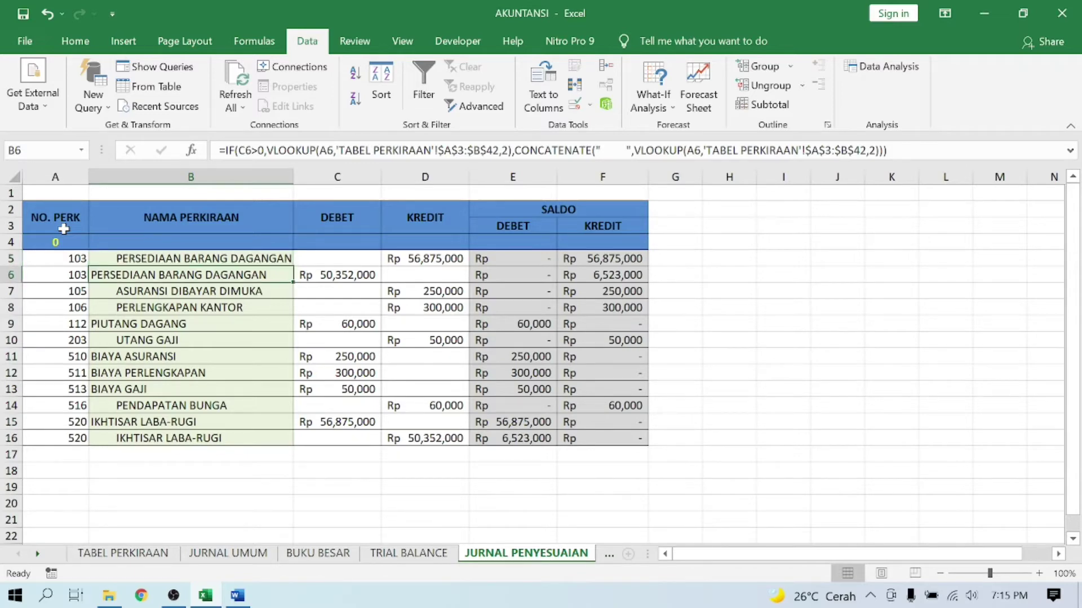
pyautogui.press('Up')
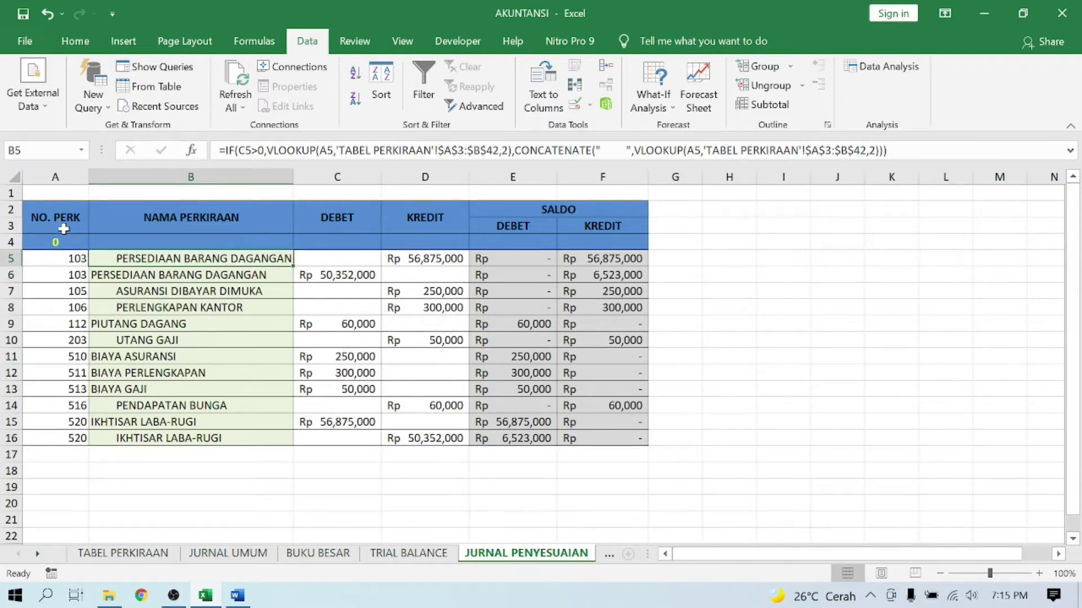
pyautogui.press('Left')
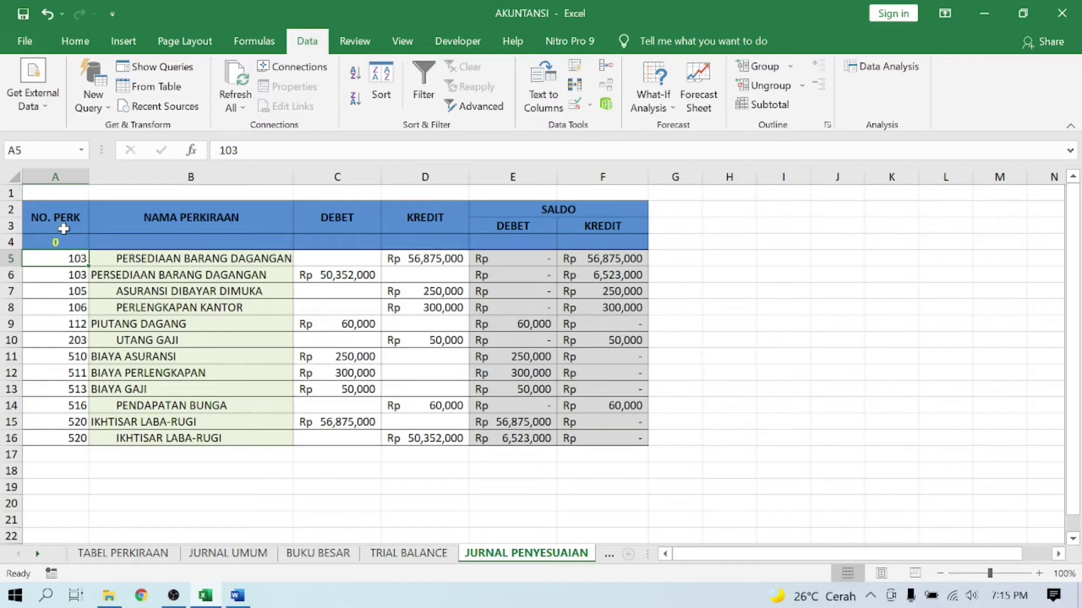
pyautogui.press('Right')
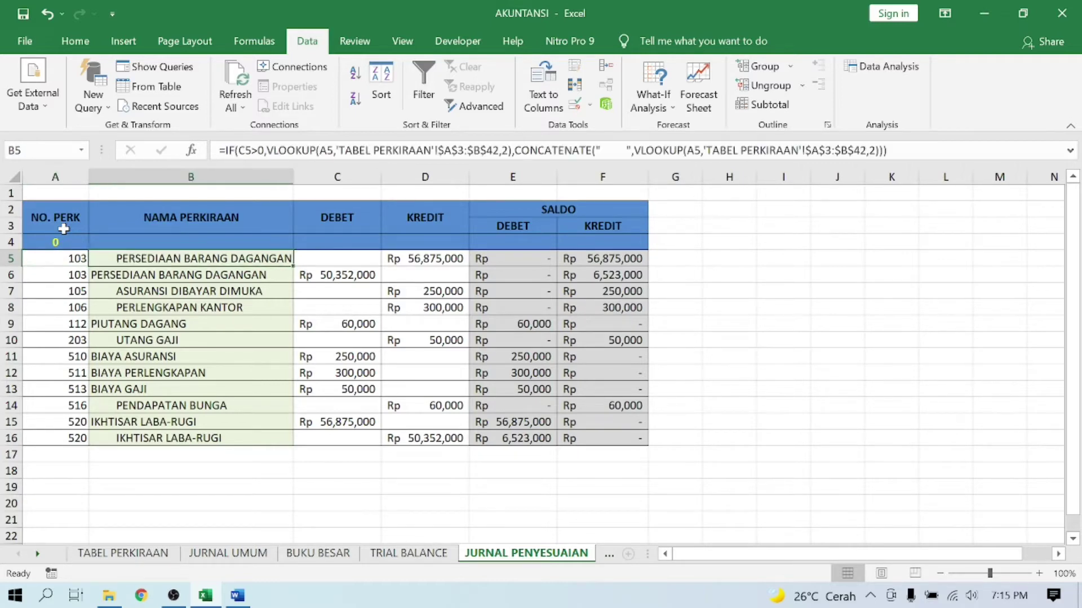
pyautogui.press('Right')
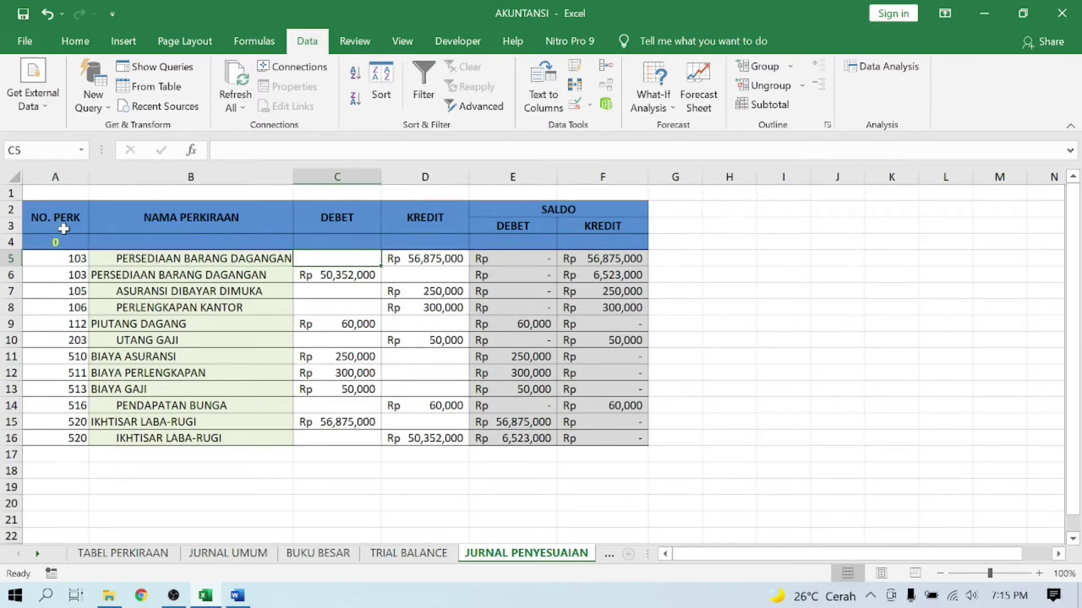
pyautogui.press('Right')
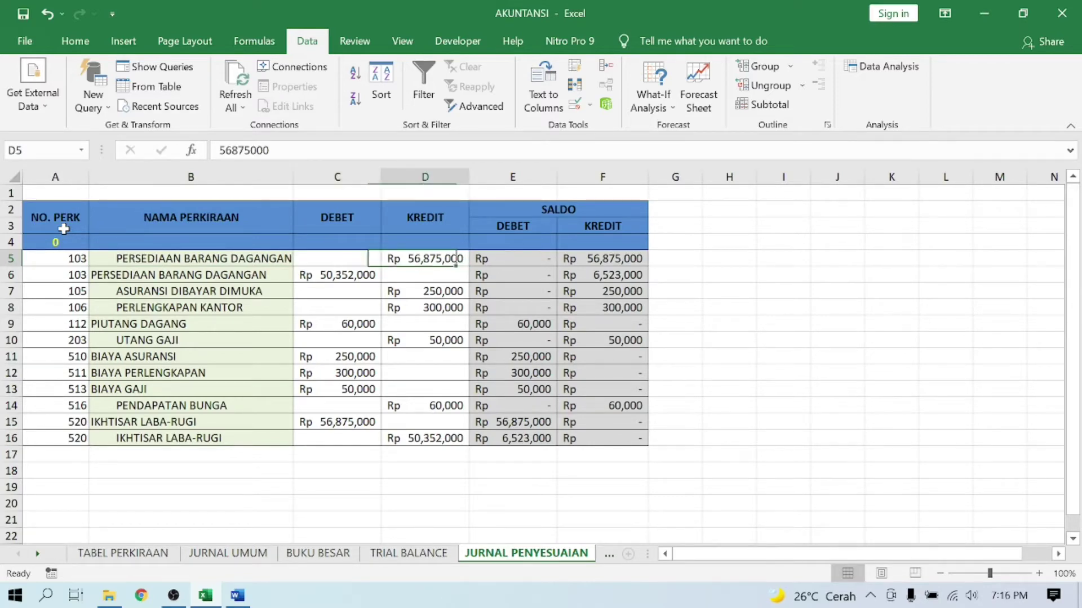
pyautogui.press('Right')
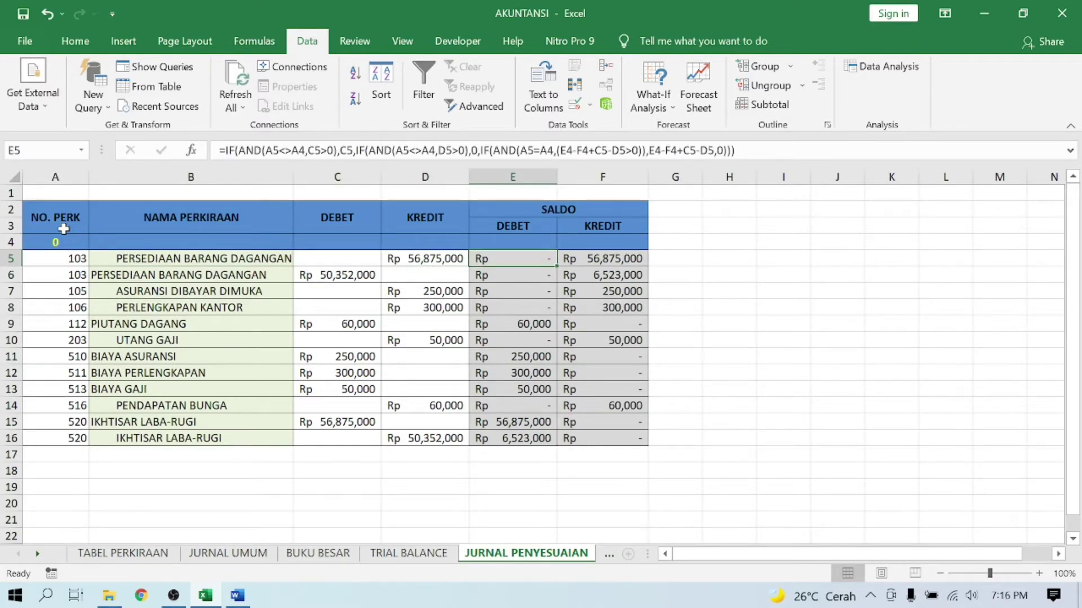
pyautogui.press('Right')
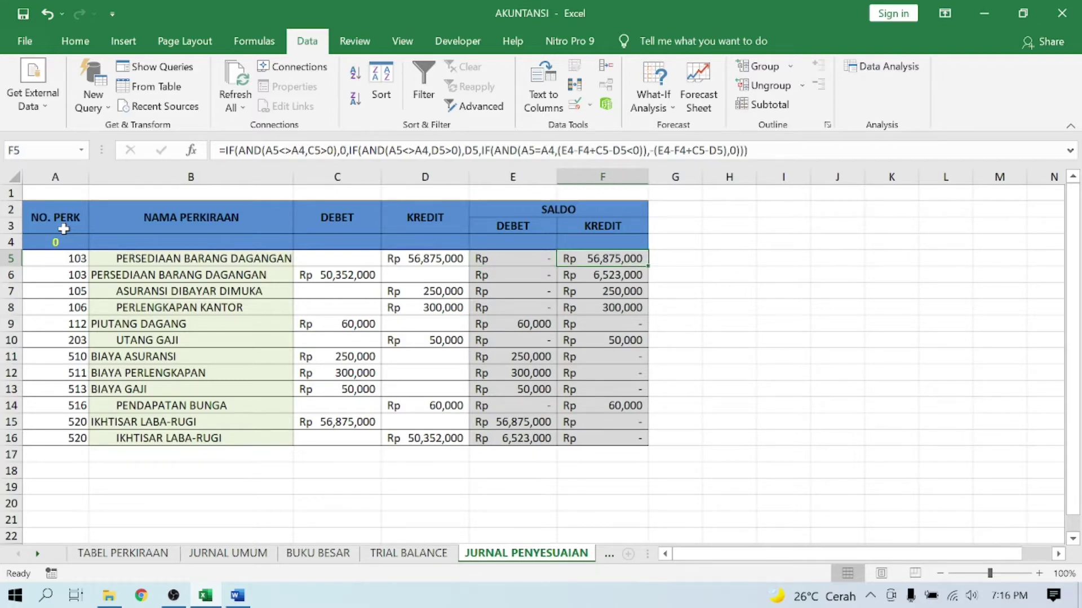
# Open the formula in B5 and examine its IF function, highlighting the value_if_true and value_if_false arguments.
pyautogui.press('Left')
pyautogui.press('Left')
pyautogui.press('Left')
pyautogui.press('Left')
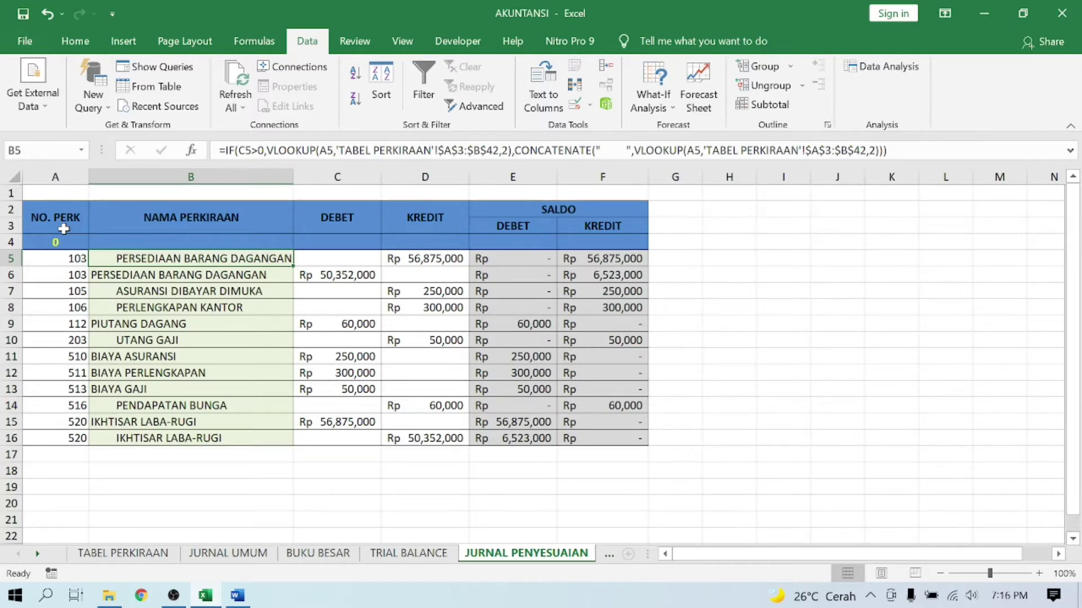
pyautogui.press('F2')
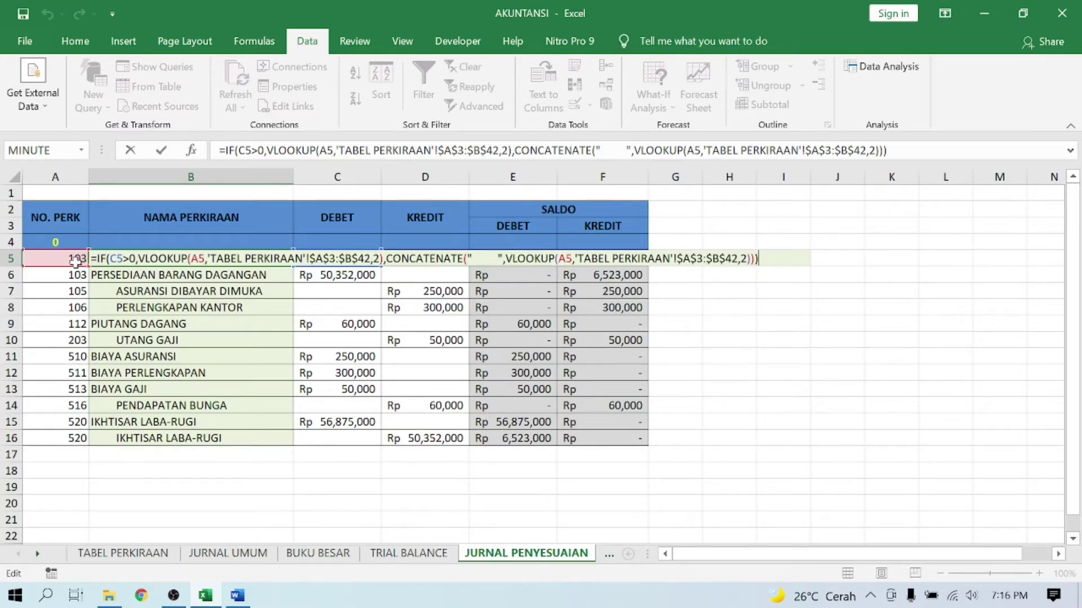
pyautogui.click(198, 259)
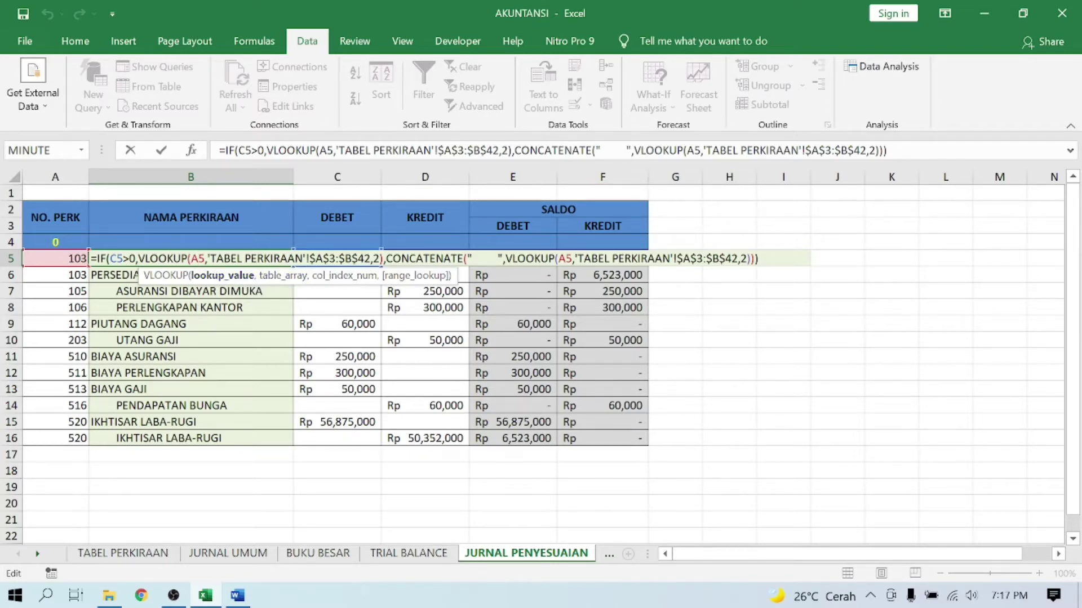
pyautogui.click(116, 259)
pyautogui.click(103, 259)
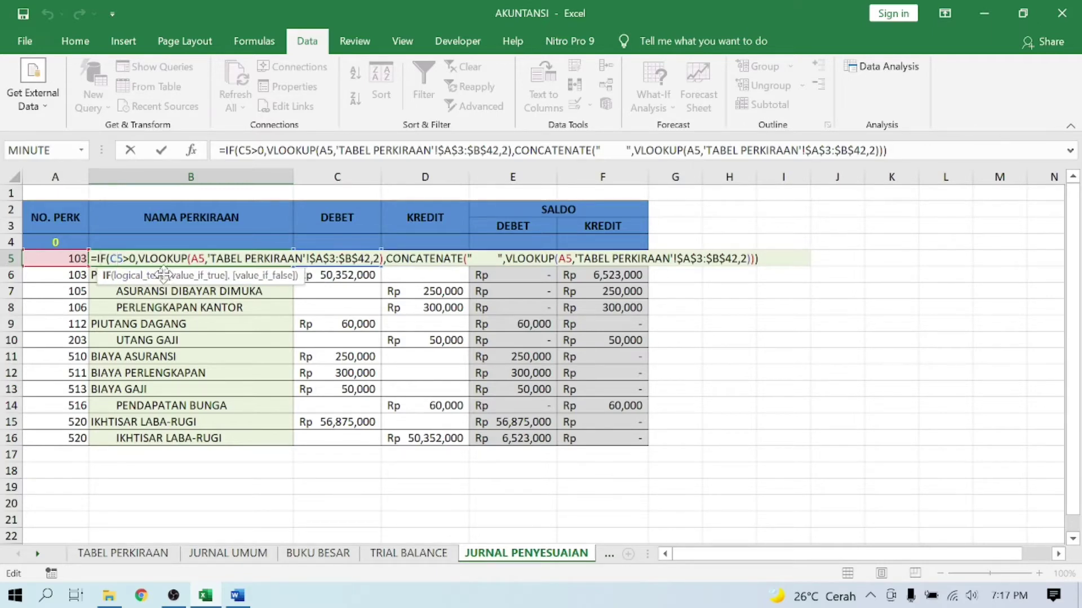
pyautogui.click(198, 275)
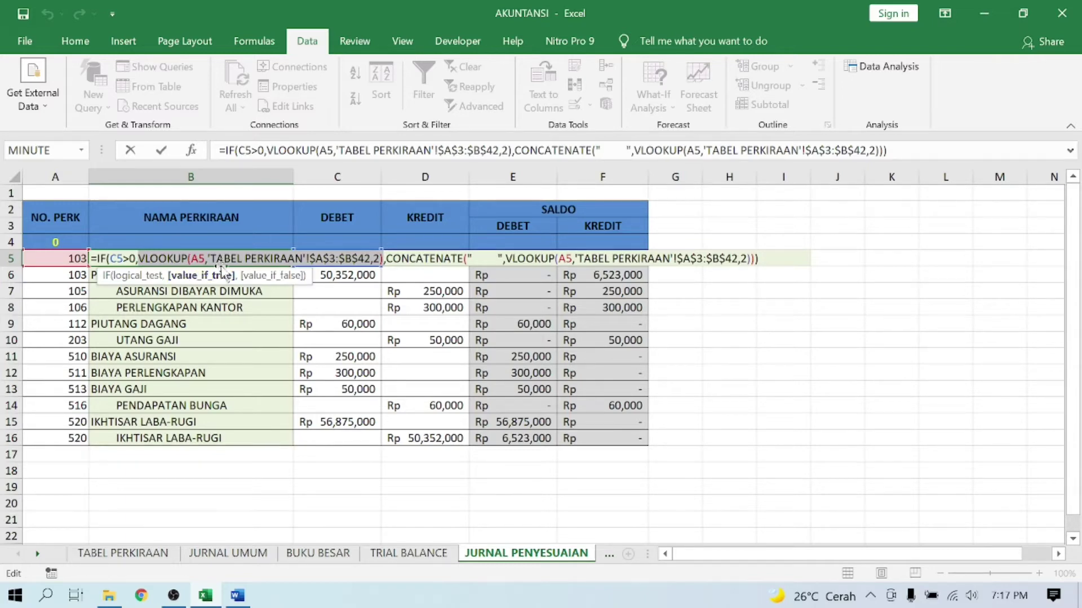
pyautogui.click(256, 276)
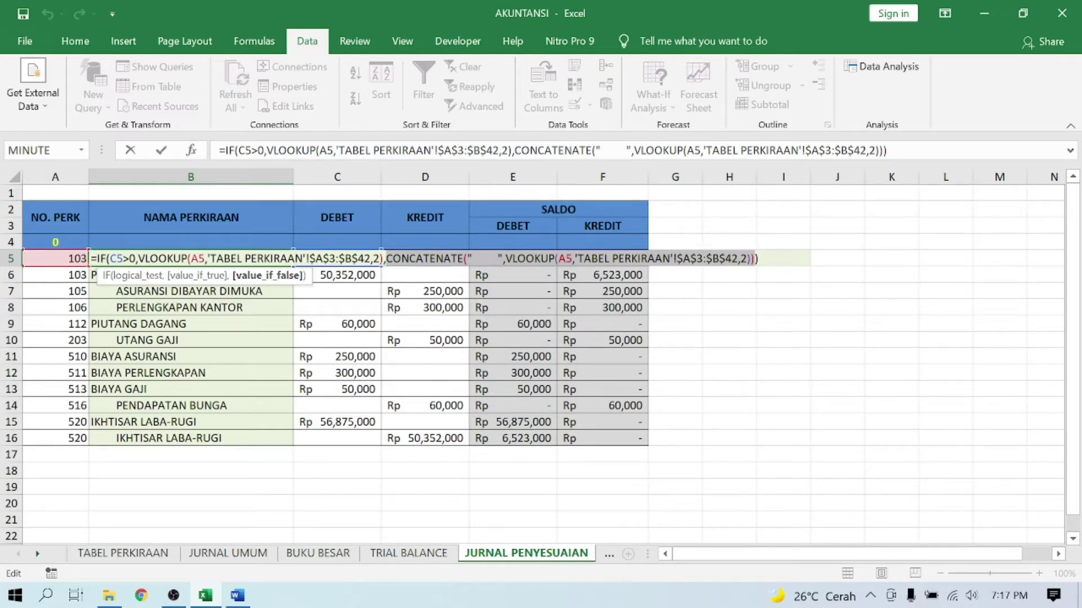
# Examine the CONCATENATE text arguments and the nested VLOOKUP lookup value in the B5 formula, and close the cell.
pyautogui.click(475, 258)
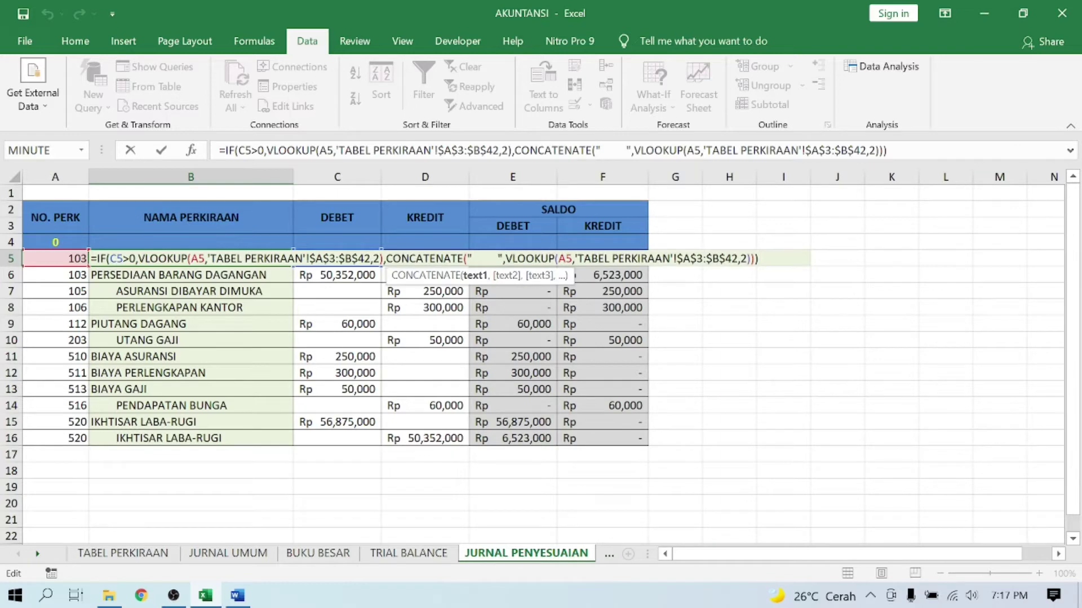
pyautogui.press('Right')
pyautogui.press('Right')
pyautogui.press('Right')
pyautogui.press('Right')
pyautogui.press('Right')
pyautogui.press('Right')
pyautogui.press('Right')
pyautogui.press('Right')
pyautogui.press('Right')
pyautogui.press('Right')
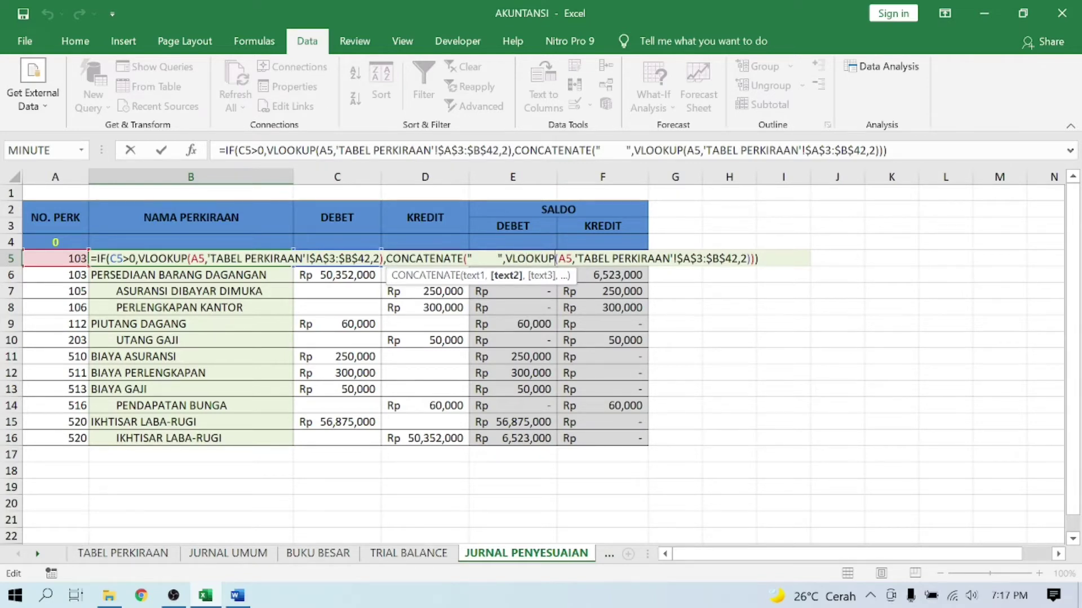
pyautogui.press('Right')
pyautogui.press('Right')
pyautogui.press('Right')
pyautogui.press('Right')
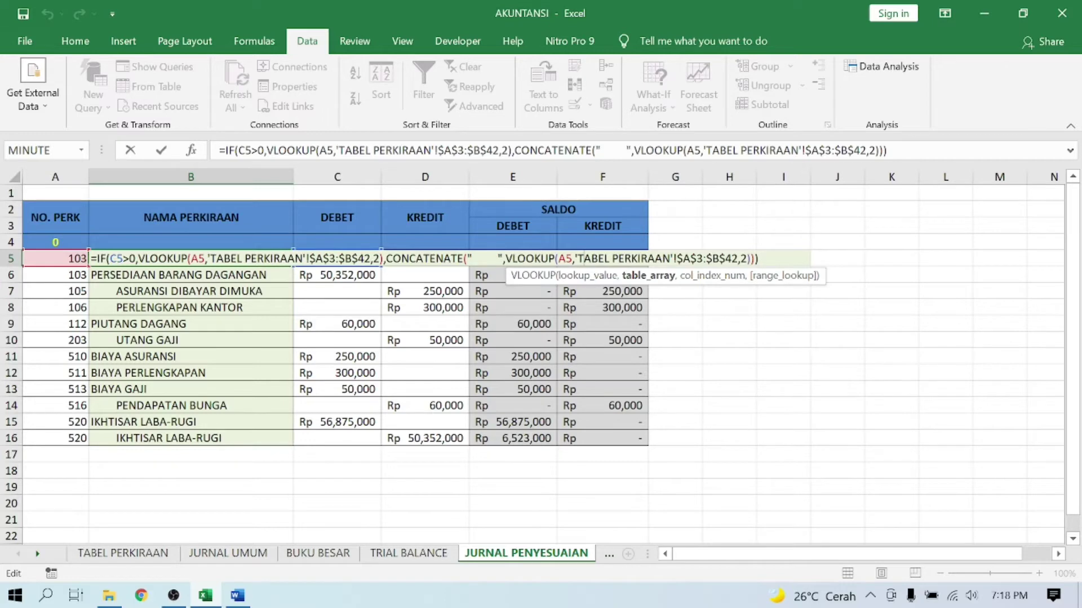
pyautogui.click(572, 258)
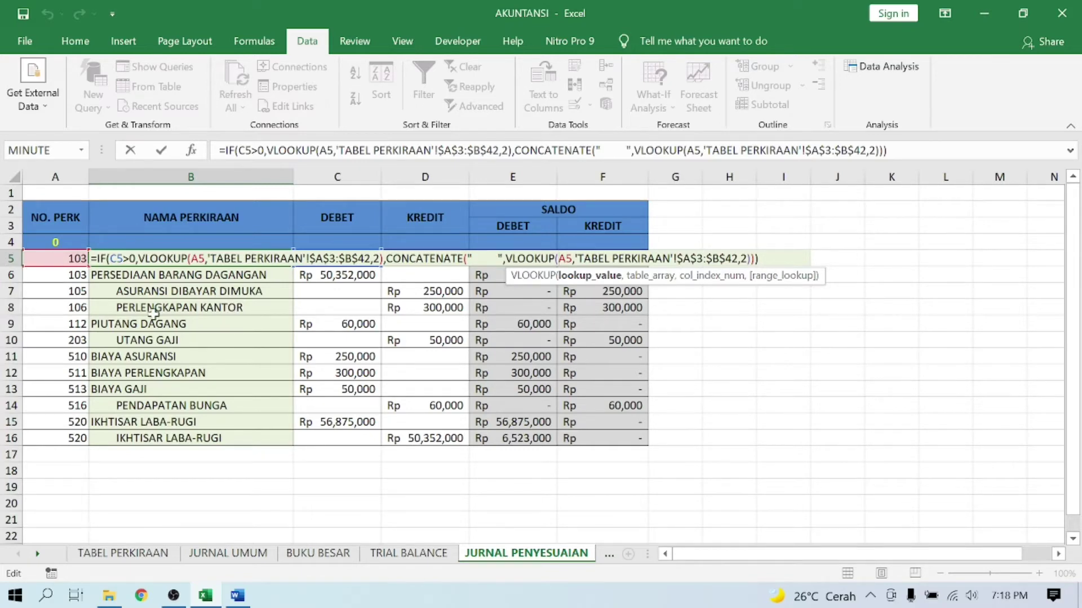
pyautogui.press('Return')
pyautogui.press('Up')
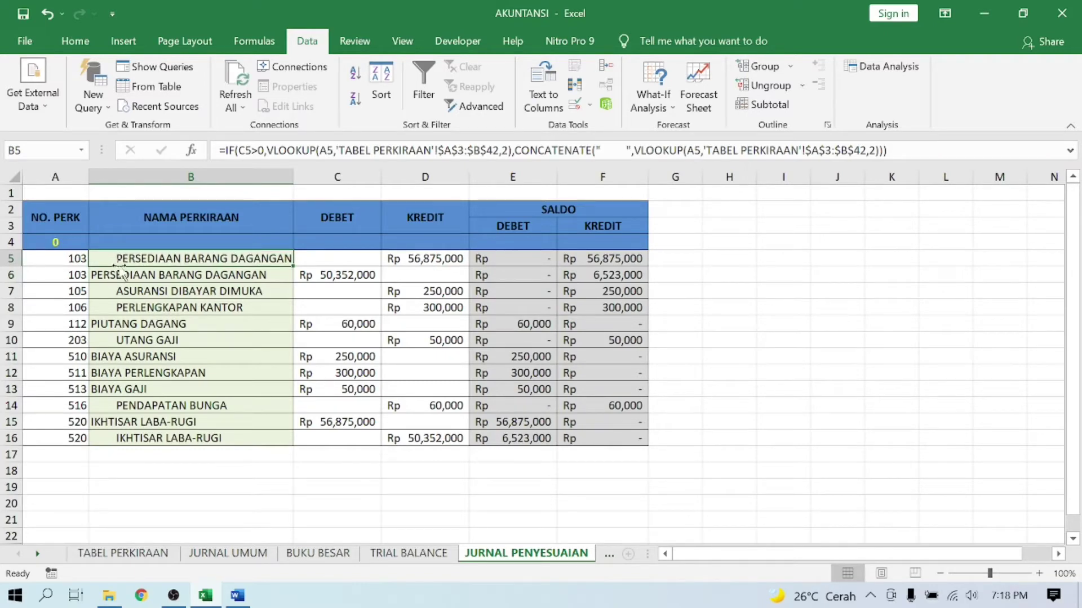
# Highlight the logical test of the IF function in B5 and check the DEBET cell C5 it refers to.
pyautogui.doubleClick(279, 256)
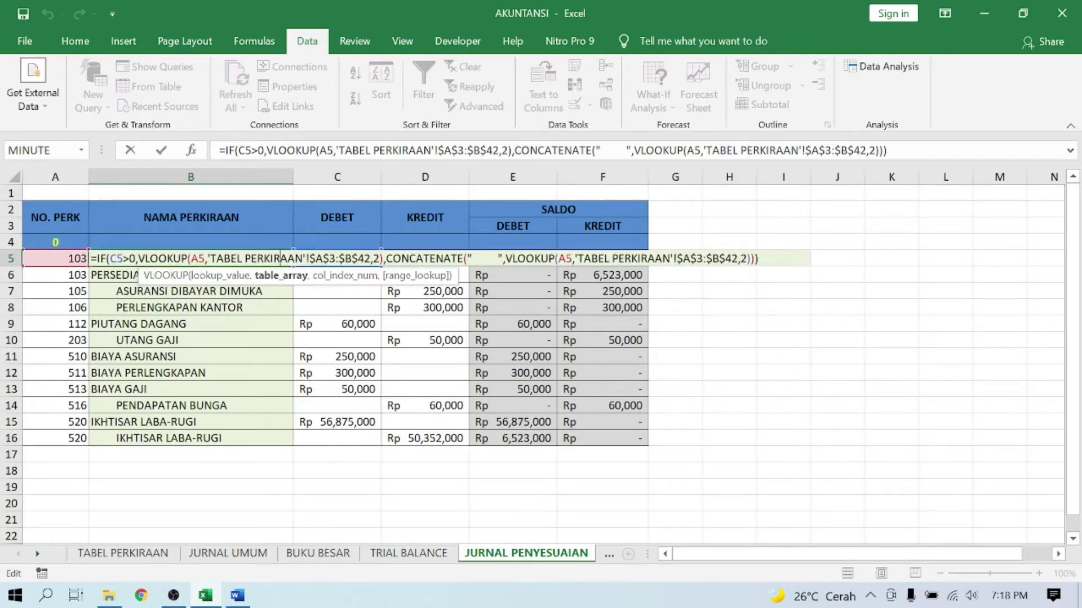
pyautogui.click(99, 258)
pyautogui.click(117, 258)
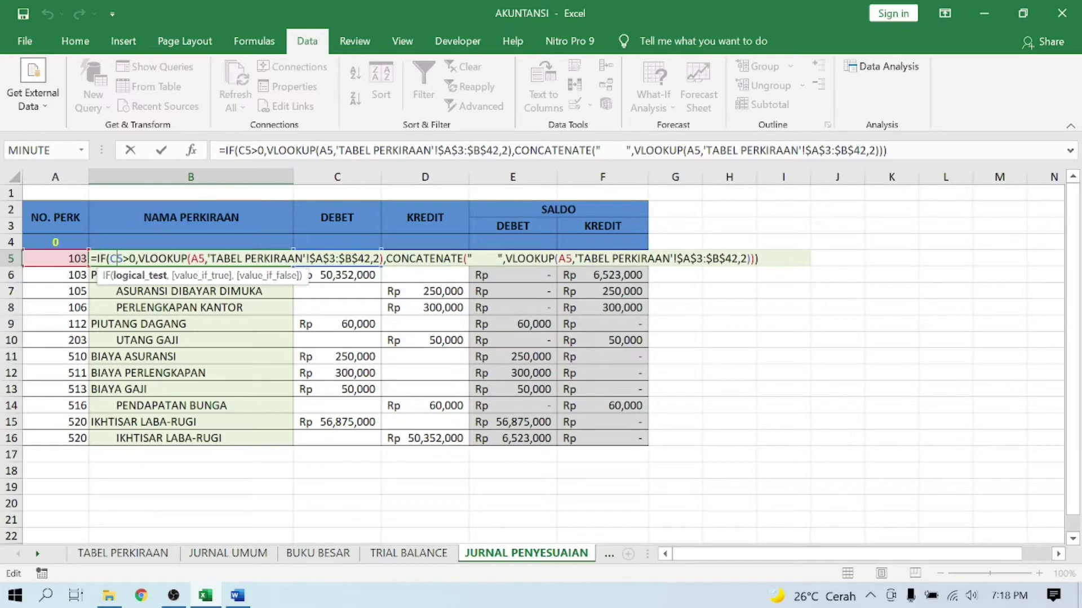
pyautogui.click(126, 276)
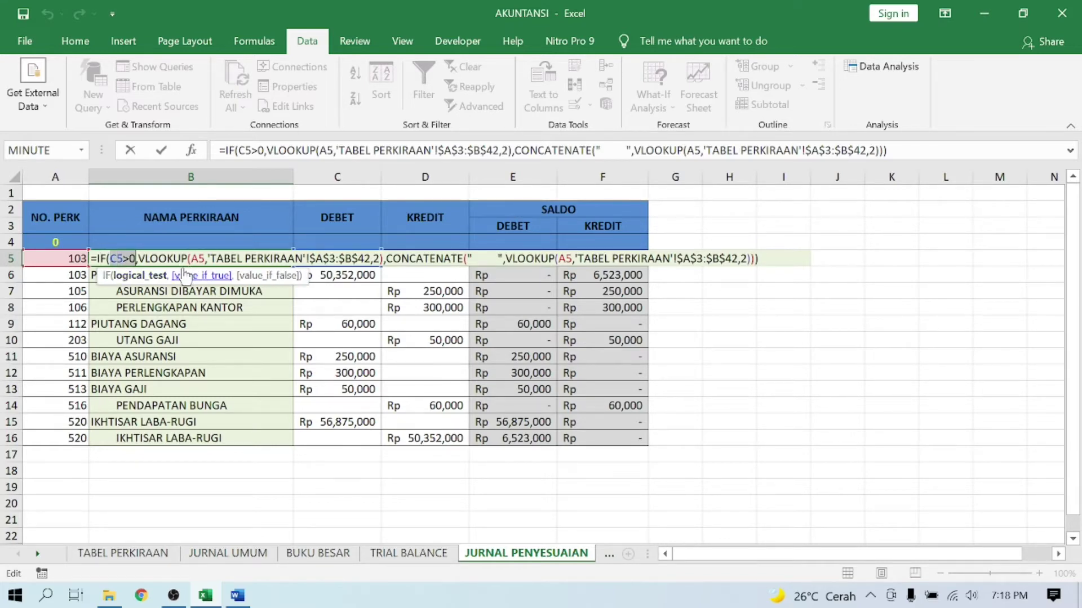
pyautogui.press('Escape')
pyautogui.click(330, 259)
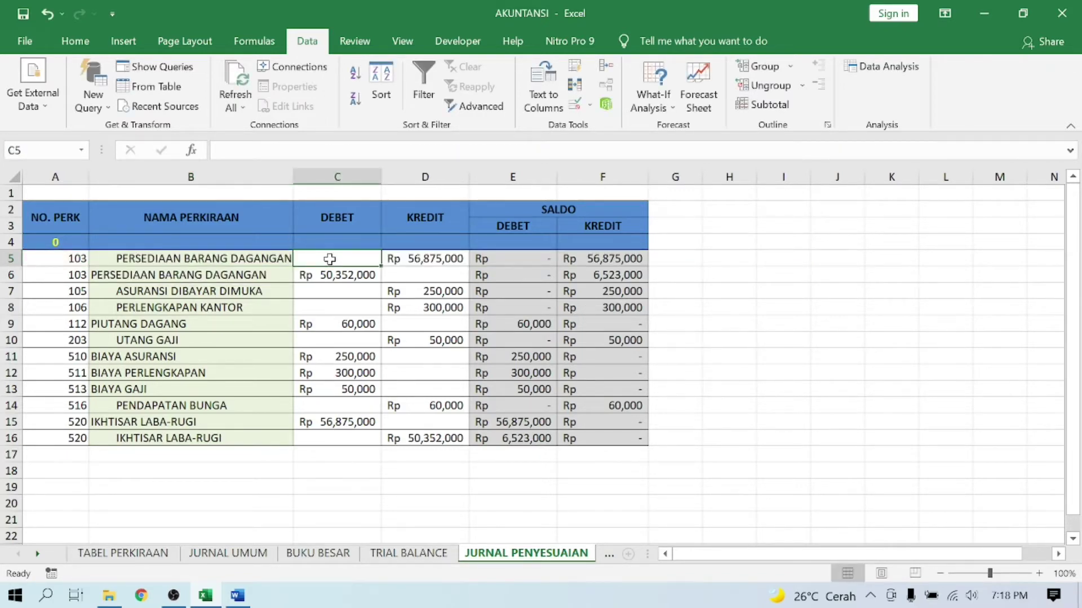
# Highlight the value_if_false argument of the B5 formula and check the account number cell A5 it looks up.
pyautogui.click(246, 260)
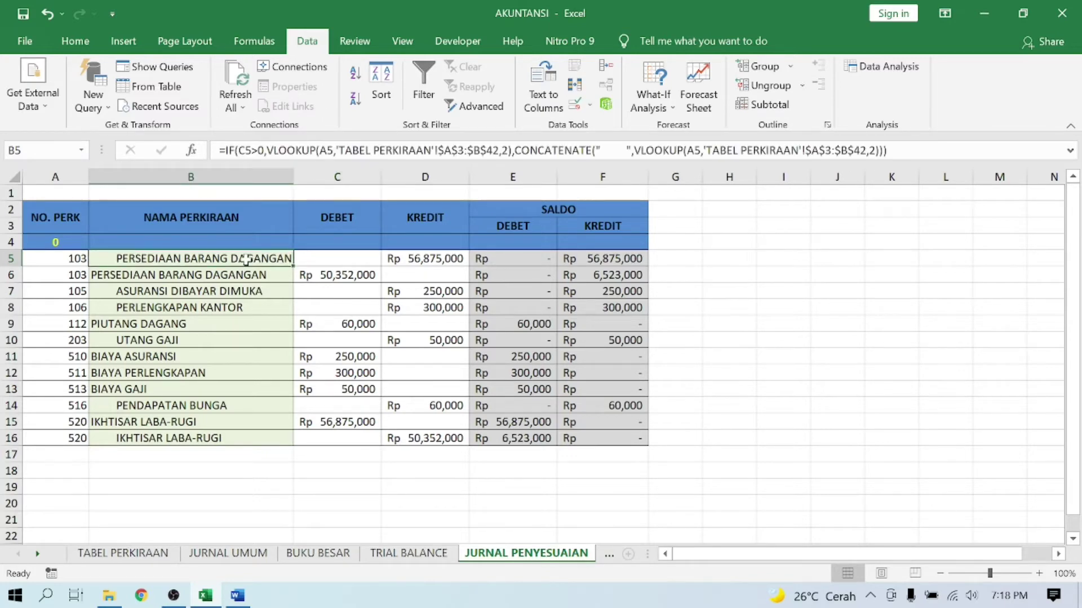
pyautogui.doubleClick(247, 260)
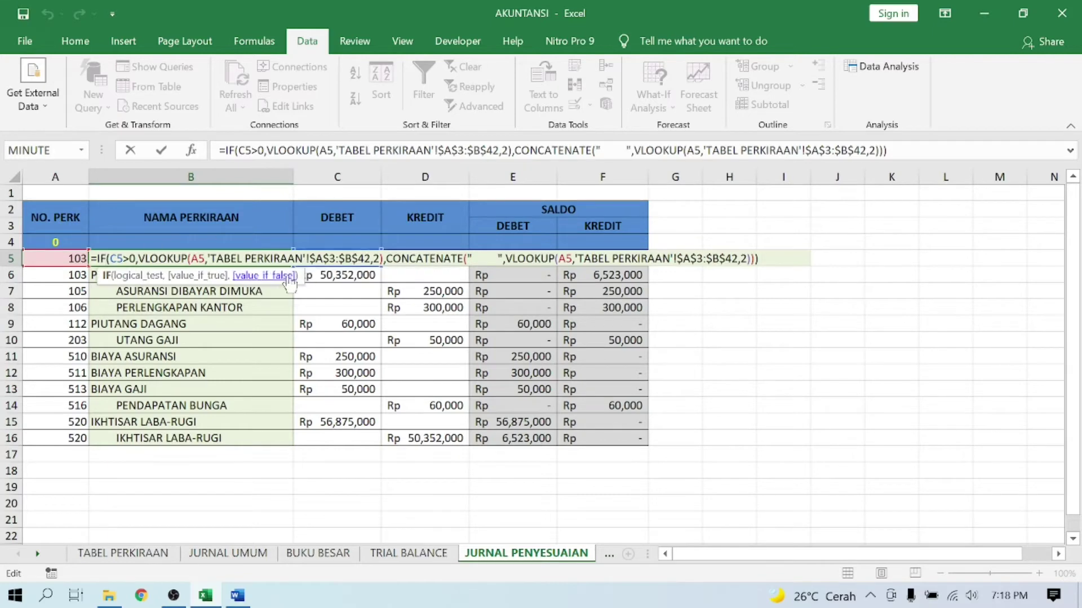
pyautogui.click(274, 276)
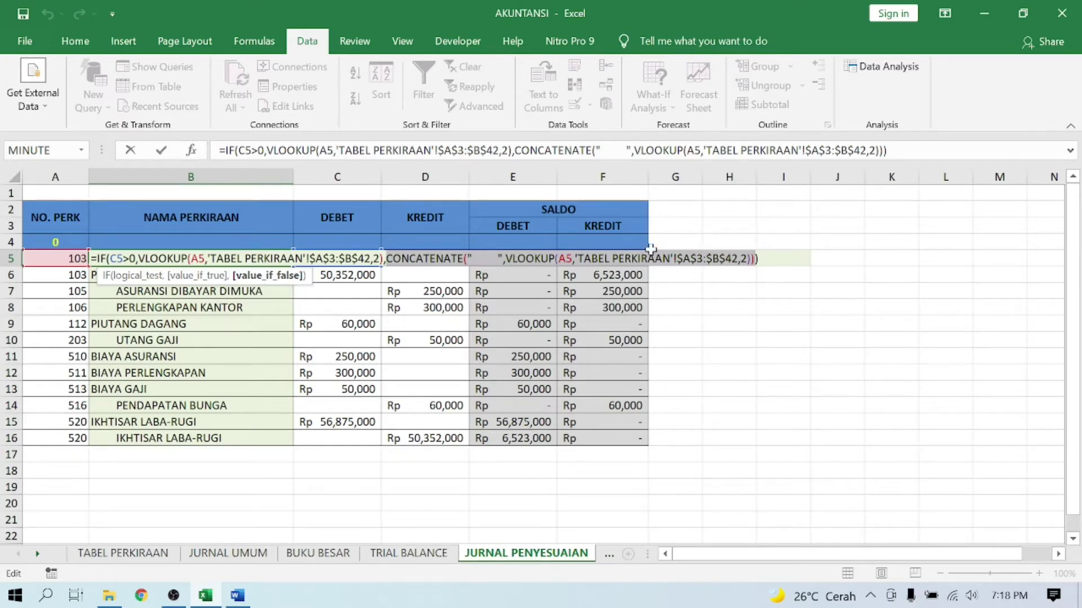
pyautogui.hotkey('ctrl', 'Return')
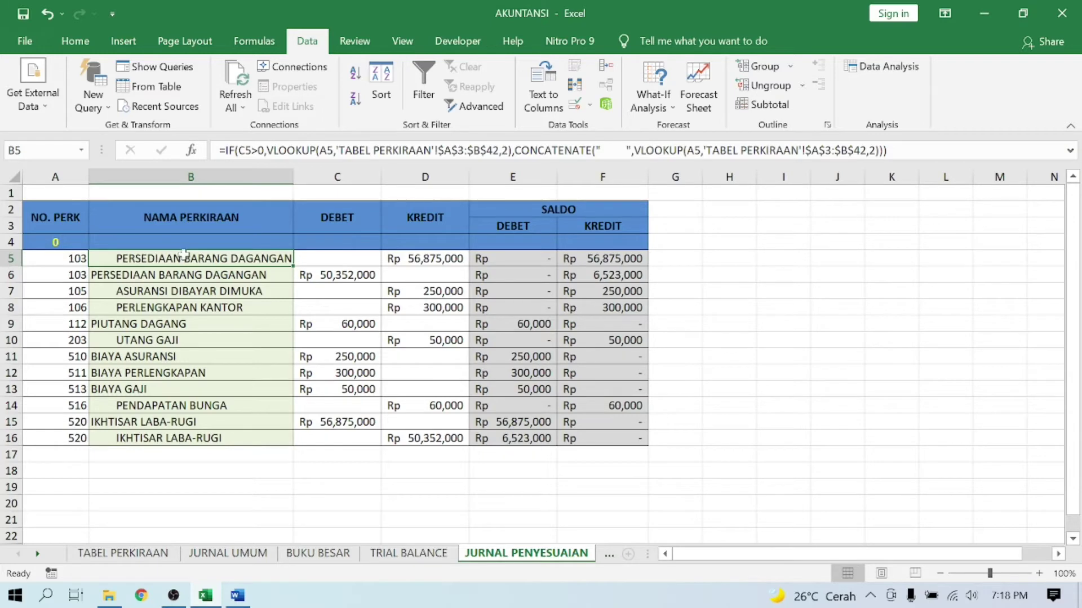
pyautogui.click(57, 258)
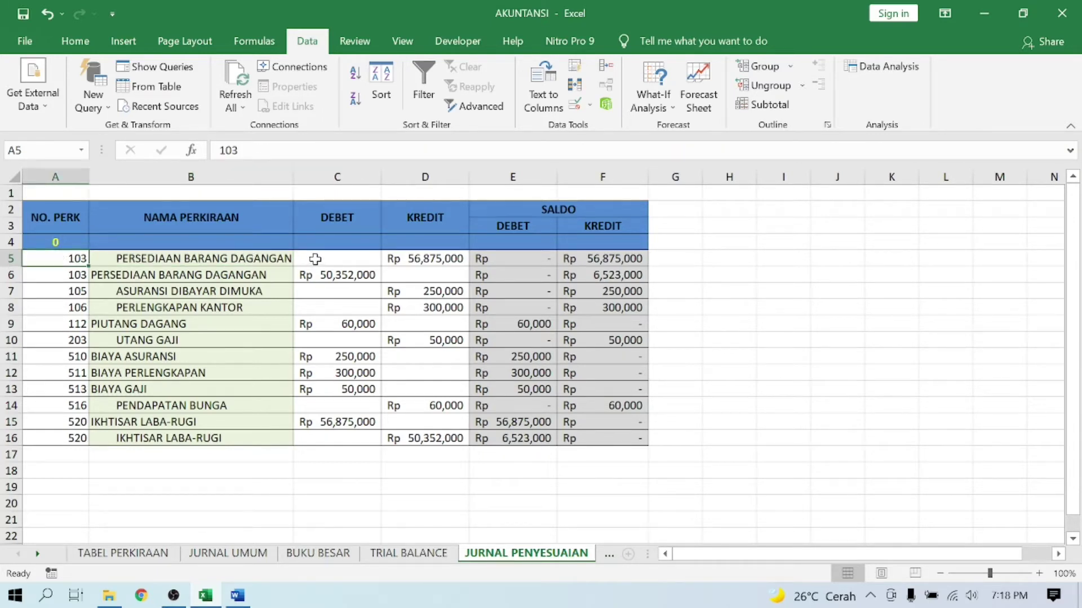
pyautogui.click(195, 260)
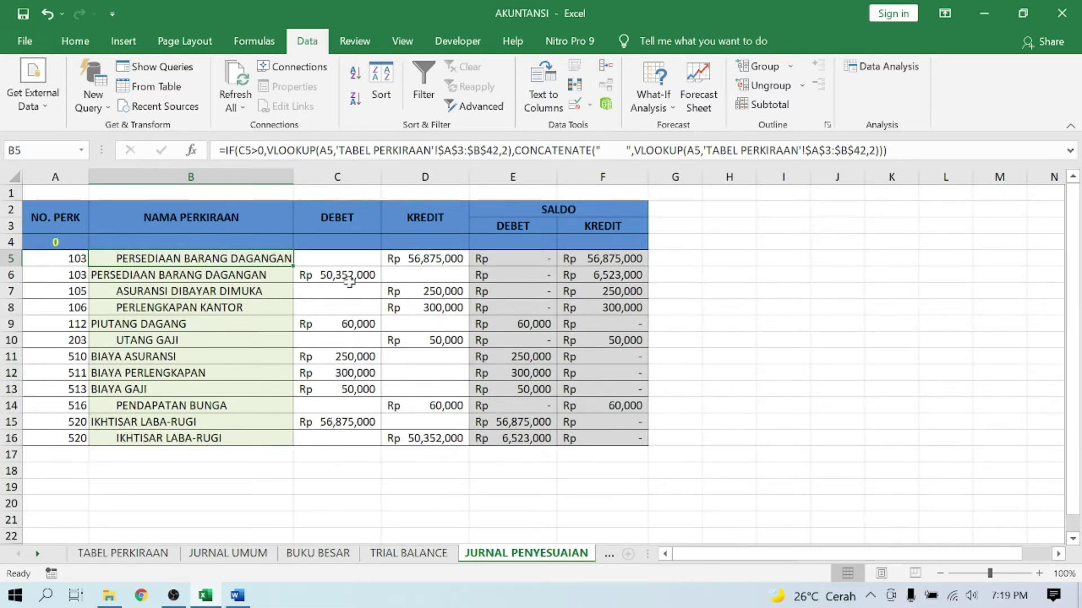
# Check the DEBET and KREDIT amounts from row 5 down to C9 and return to the account name formula in B5.
pyautogui.click(348, 259)
pyautogui.press('Tab')
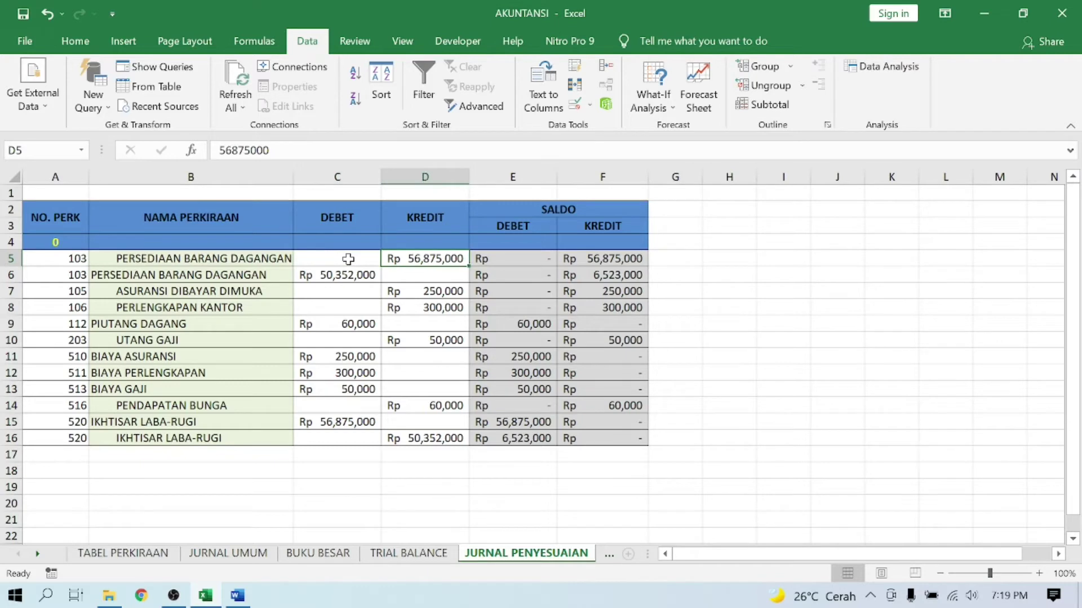
pyautogui.press('Return')
pyautogui.press('Down')
pyautogui.press('Down')
pyautogui.press('Down')
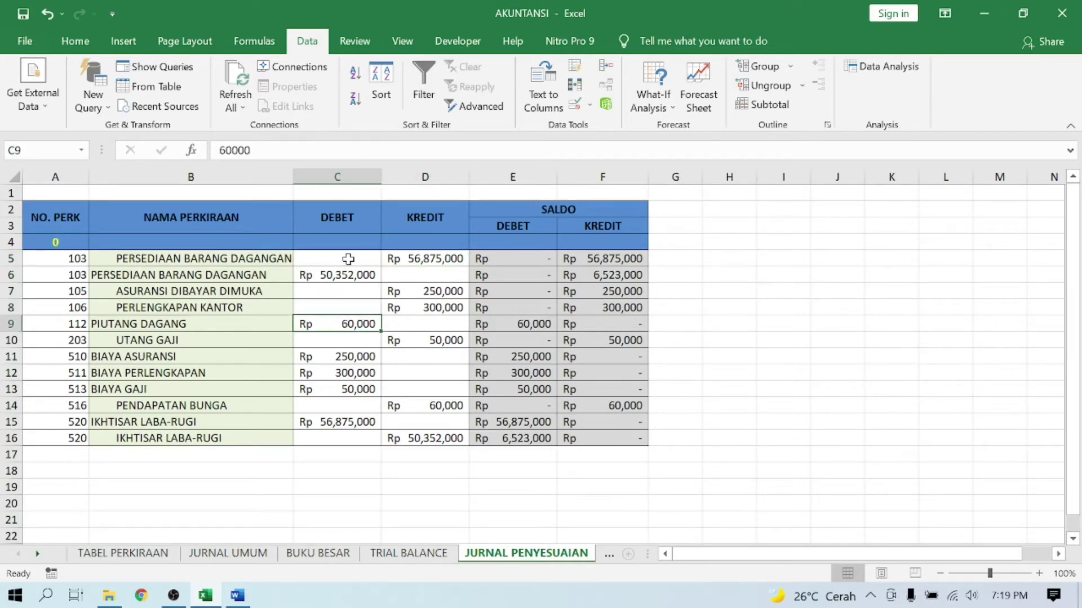
pyautogui.click(248, 259)
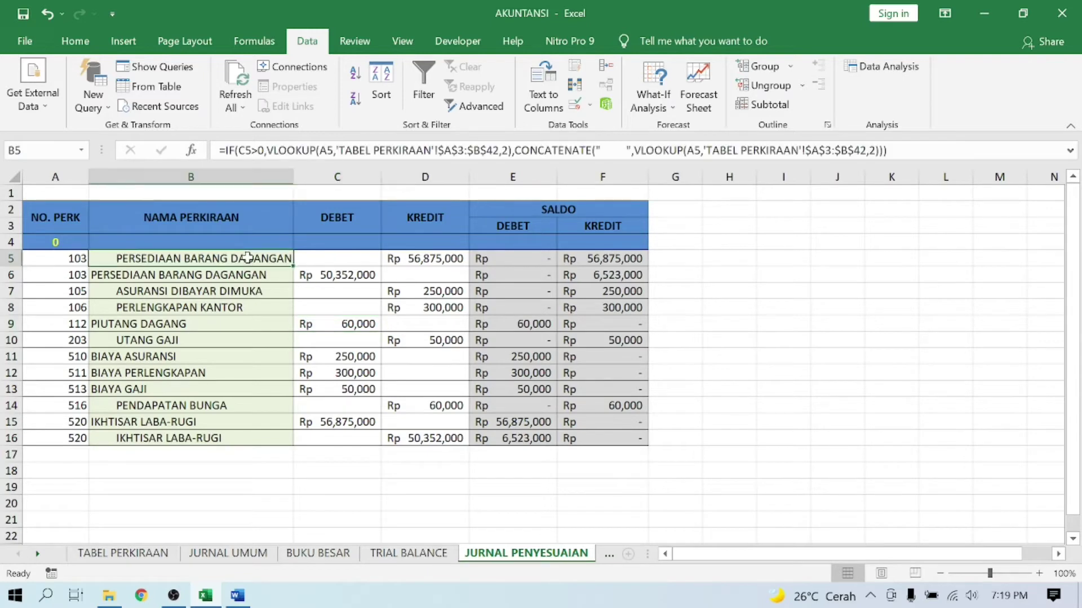
# Go through the account numbers in the NO. PERK column from A5 to A14 and return to A5.
pyautogui.click(82, 259)
pyautogui.press('Down')
pyautogui.press('Down')
pyautogui.press('Down')
pyautogui.press('Down')
pyautogui.press('Down')
pyautogui.press('Down')
pyautogui.press('Down')
pyautogui.press('Down')
pyautogui.press('Down')
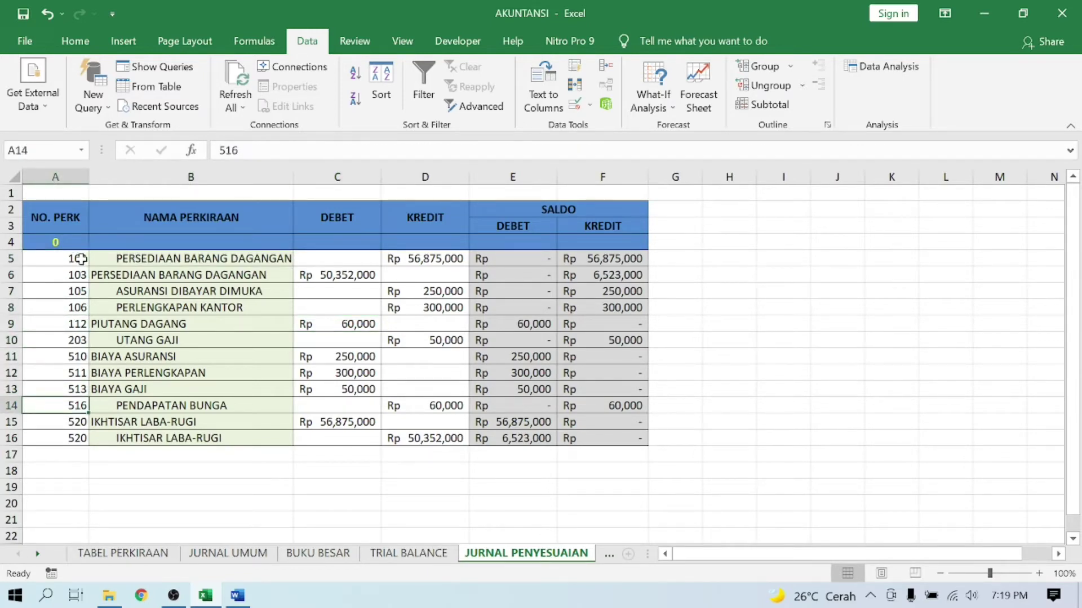
pyautogui.press('Up')
pyautogui.click(82, 259)
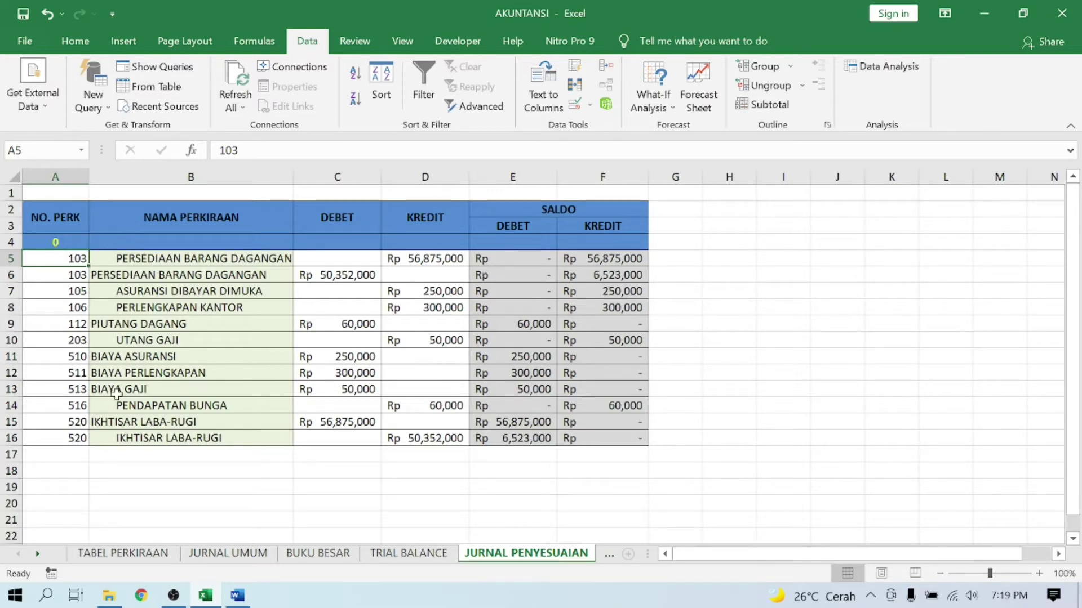
# Compare the account name in B5 with its KREDIT amount in D5 and the matching IKHTISAR LABA-RUGI debit in C15.
pyautogui.click(169, 257)
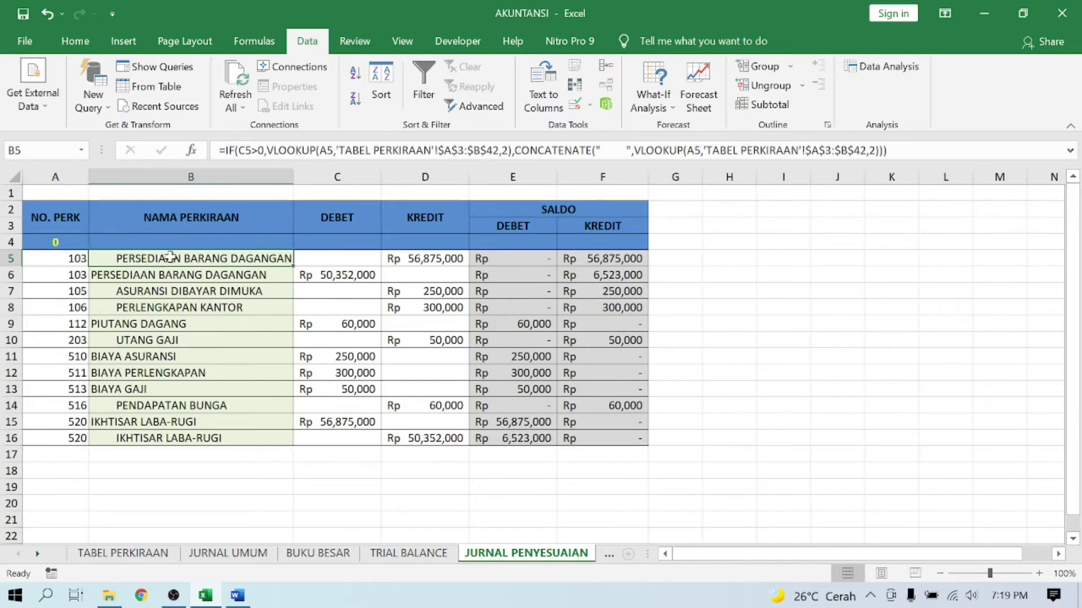
pyautogui.click(411, 248)
pyautogui.click(424, 259)
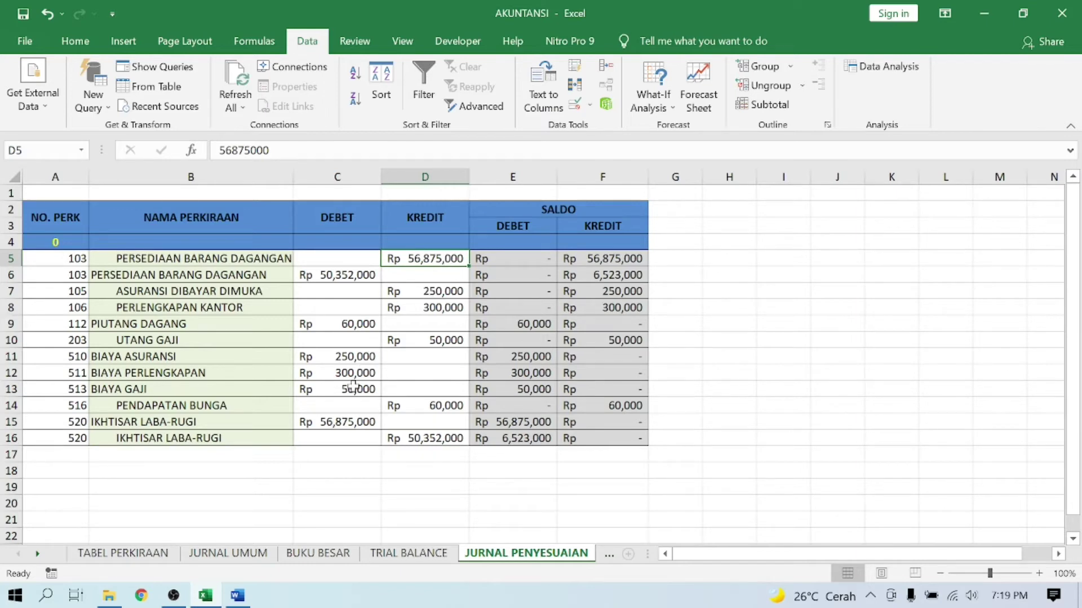
pyautogui.click(342, 416)
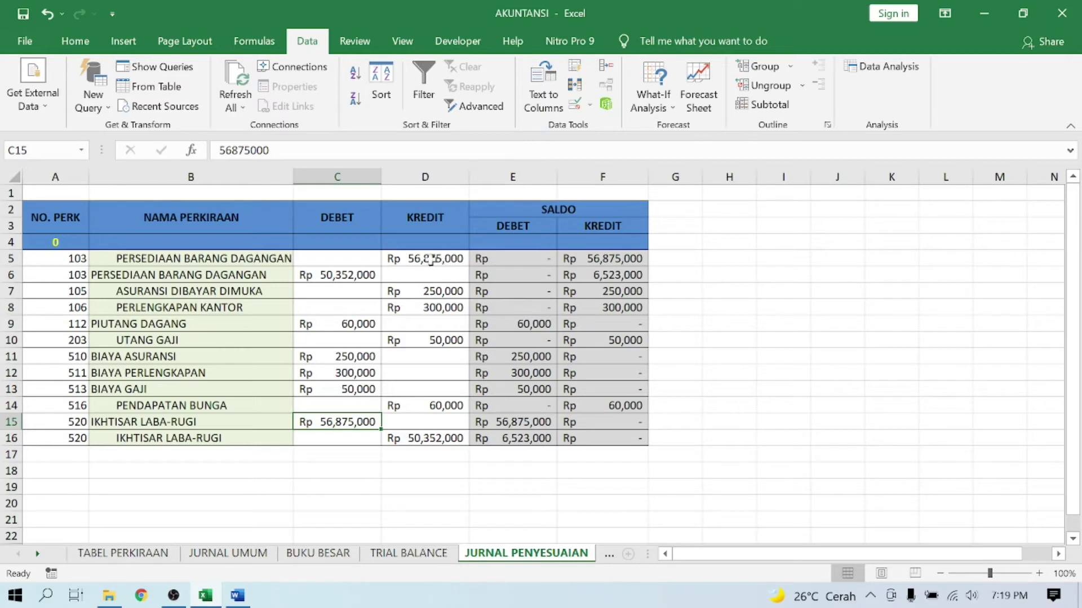
# Compare the name and DEBET amount in row 6 with the IKHTISAR LABA-RUGI credit, name and account number in row 16.
pyautogui.click(130, 276)
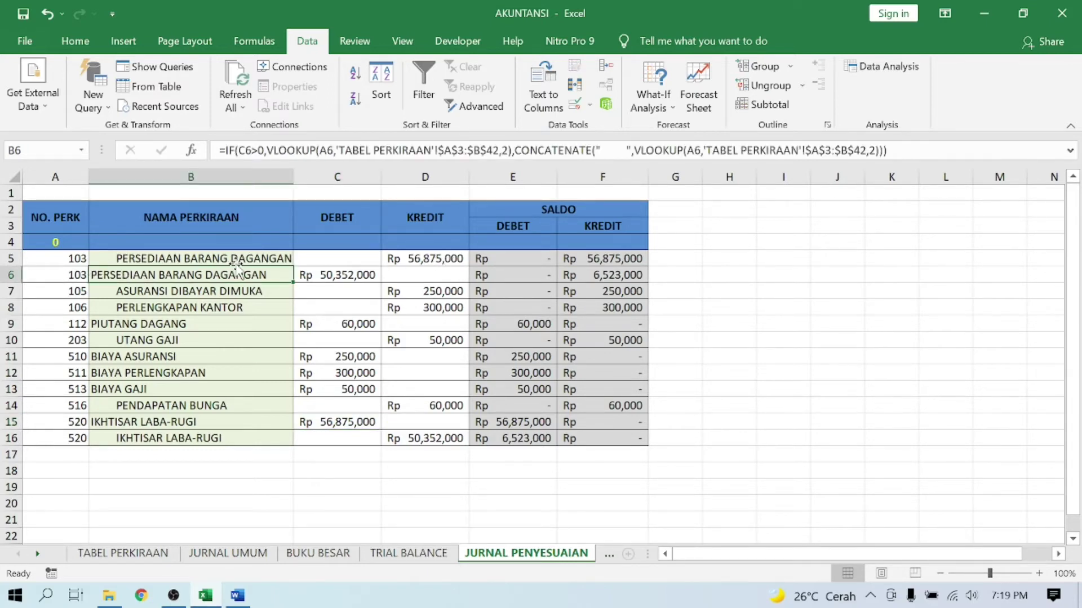
pyautogui.click(337, 273)
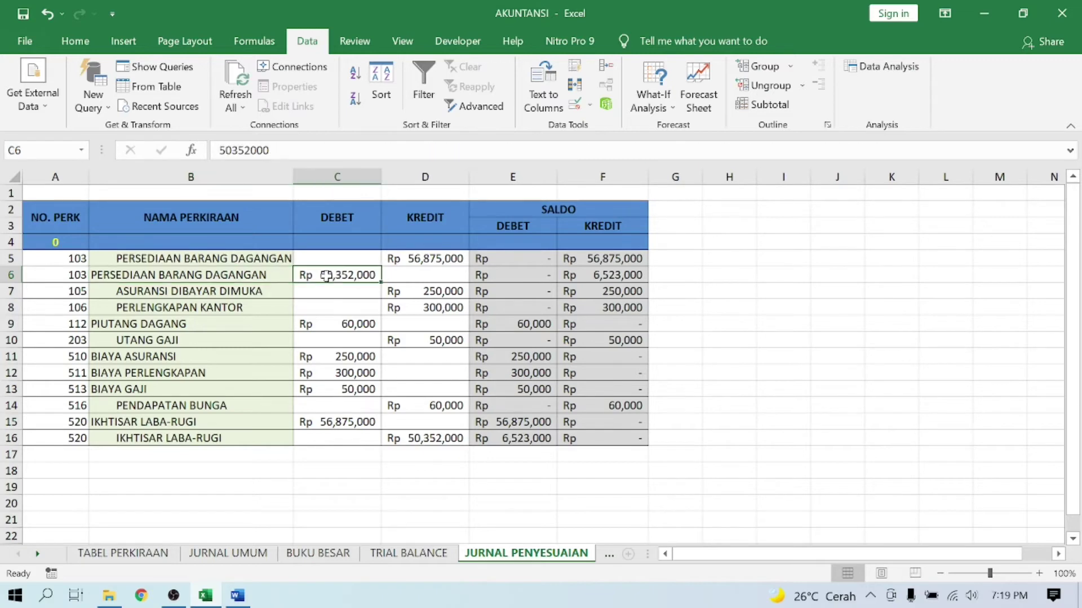
pyautogui.click(226, 276)
pyautogui.click(311, 277)
pyautogui.click(432, 438)
pyautogui.click(179, 441)
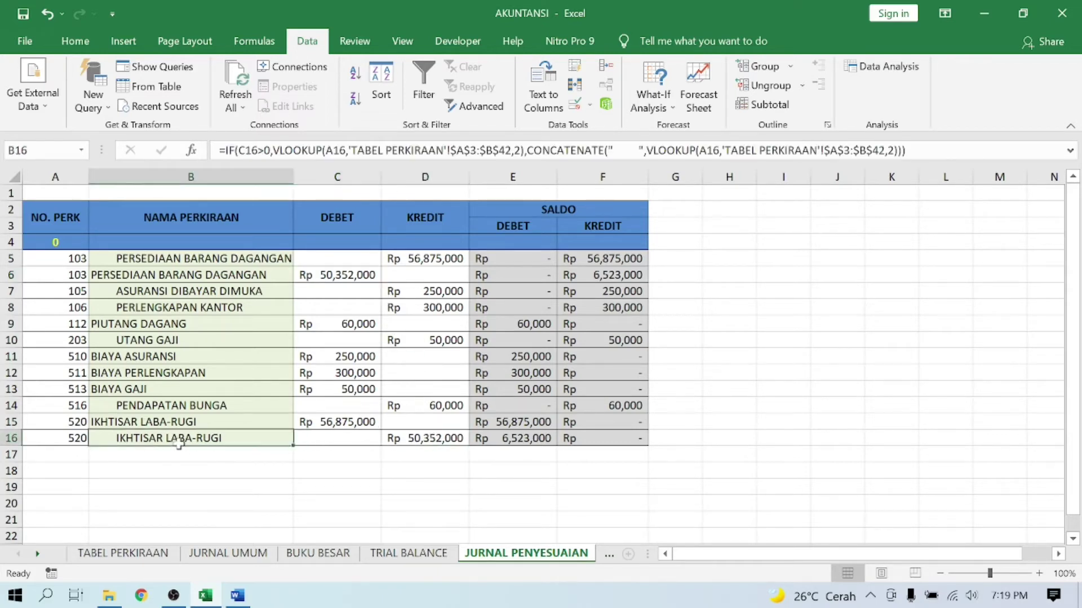
pyautogui.click(77, 438)
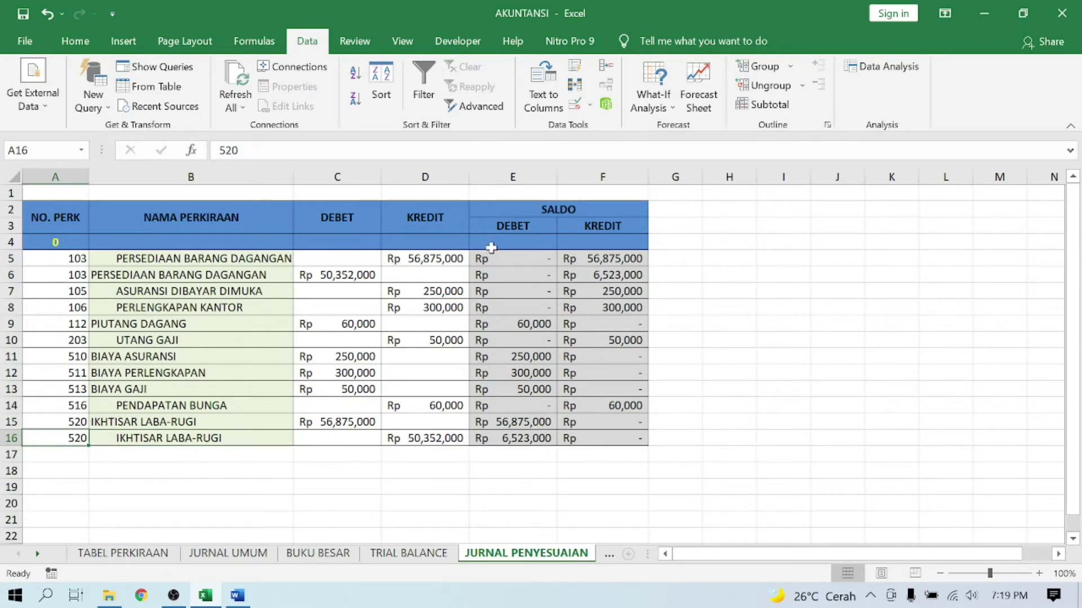
# Open the SALDO DEBET formula in E5 to examine its nested IF and AND functions, and close the cell.
pyautogui.click(496, 261)
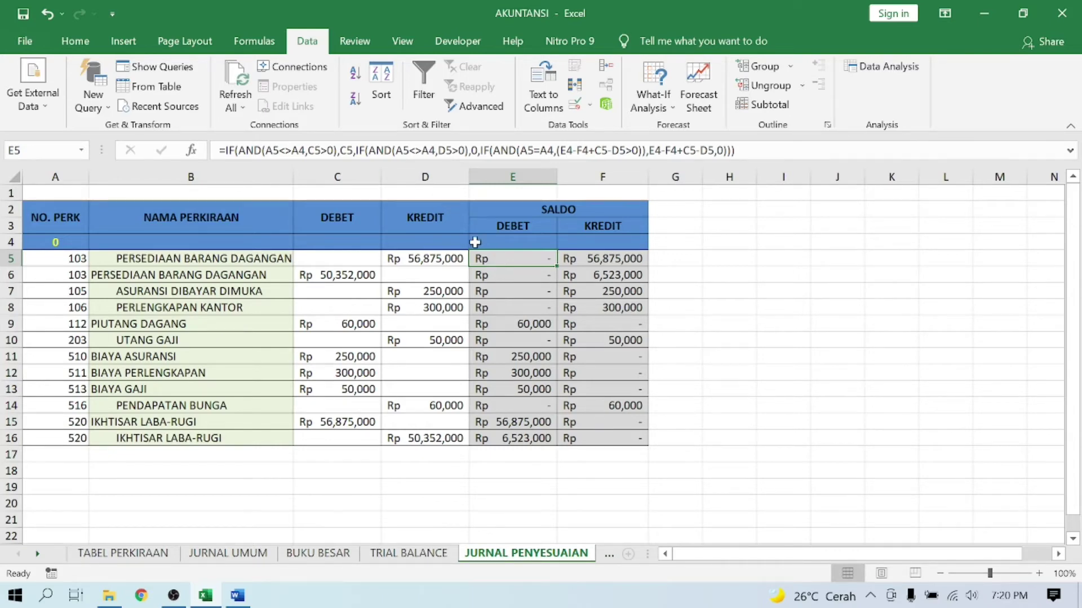
pyautogui.doubleClick(505, 259)
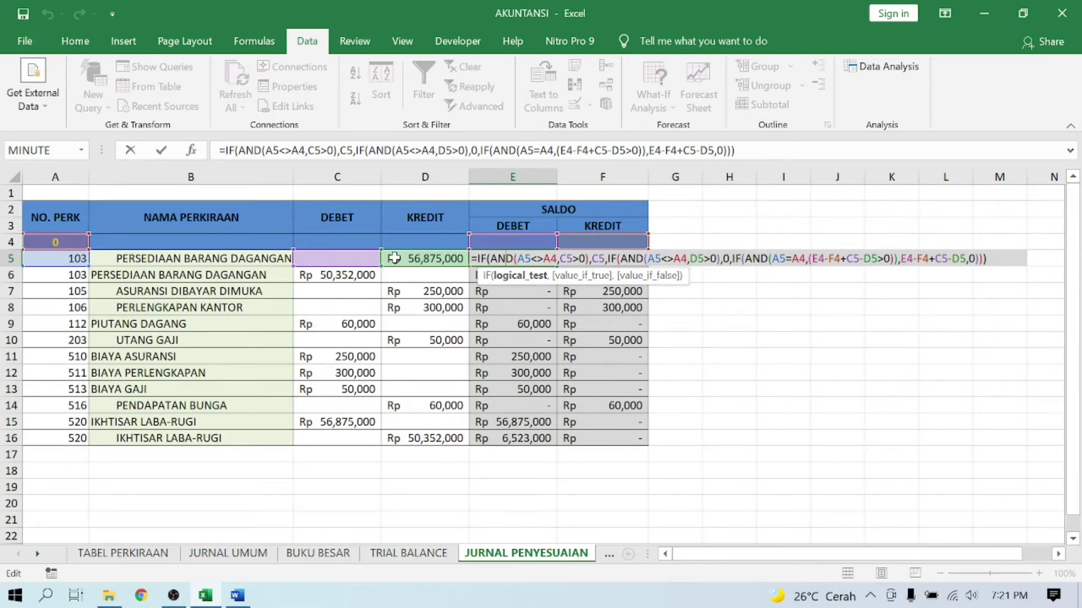
pyautogui.press('Return')
pyautogui.press('Up')
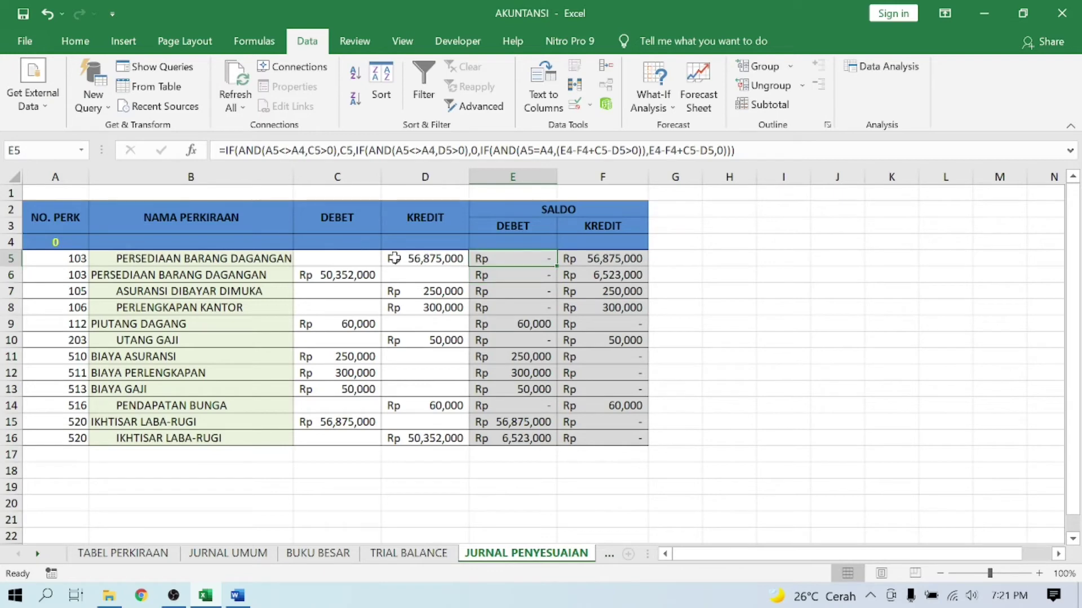
# Examine the E5 formula's conditions, highlighting the second A5<>A4, A5=A4 and C5>0, inspect the nested IFs, and close the cell.
pyautogui.doubleClick(516, 258)
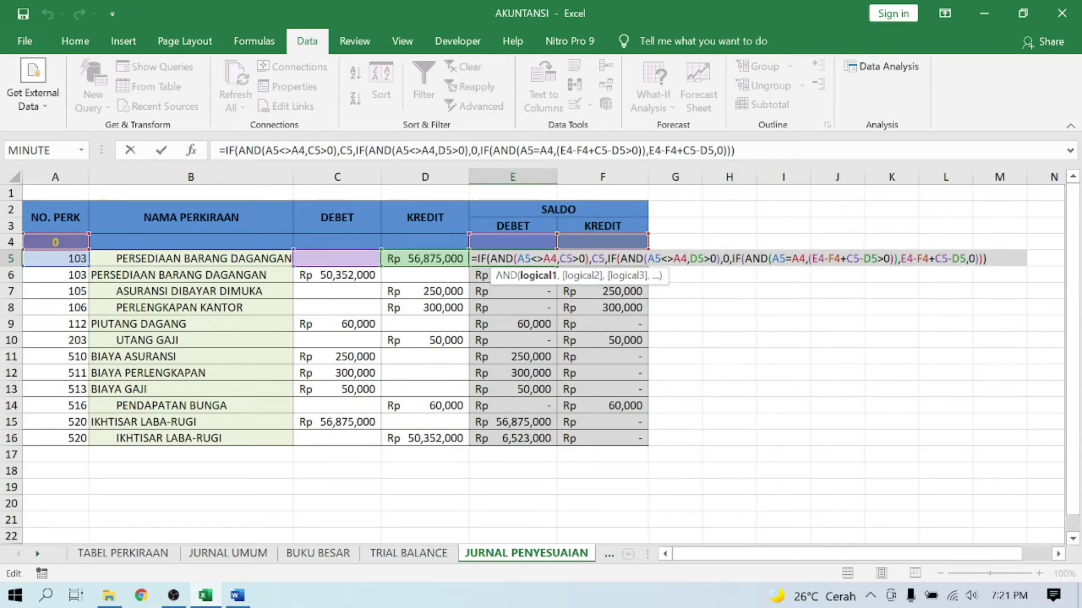
pyautogui.moveTo(647, 258); pyautogui.dragTo(681, 259)
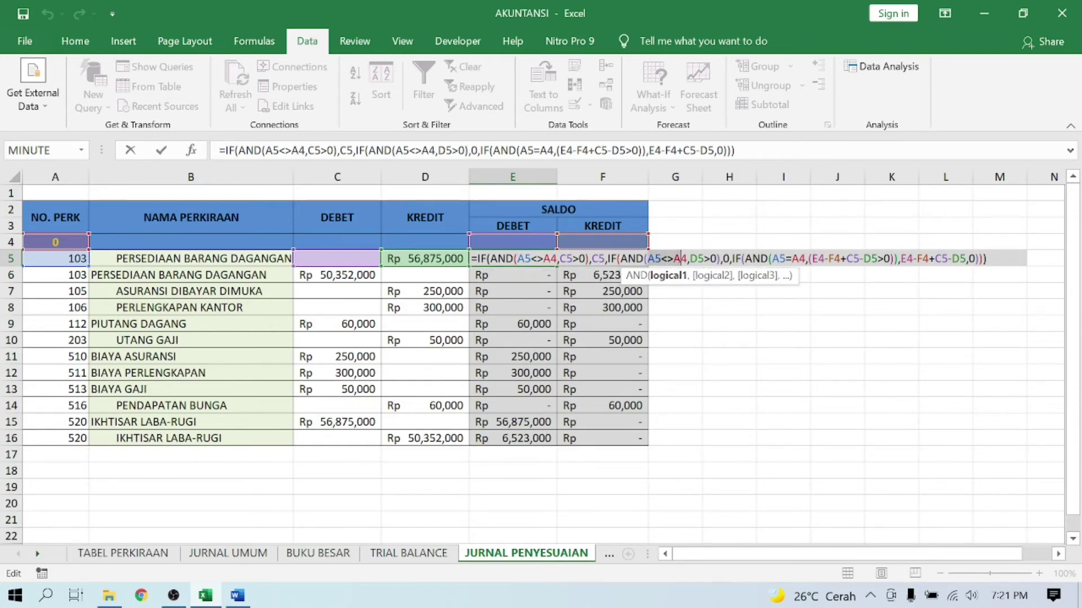
pyautogui.moveTo(770, 258); pyautogui.dragTo(806, 259)
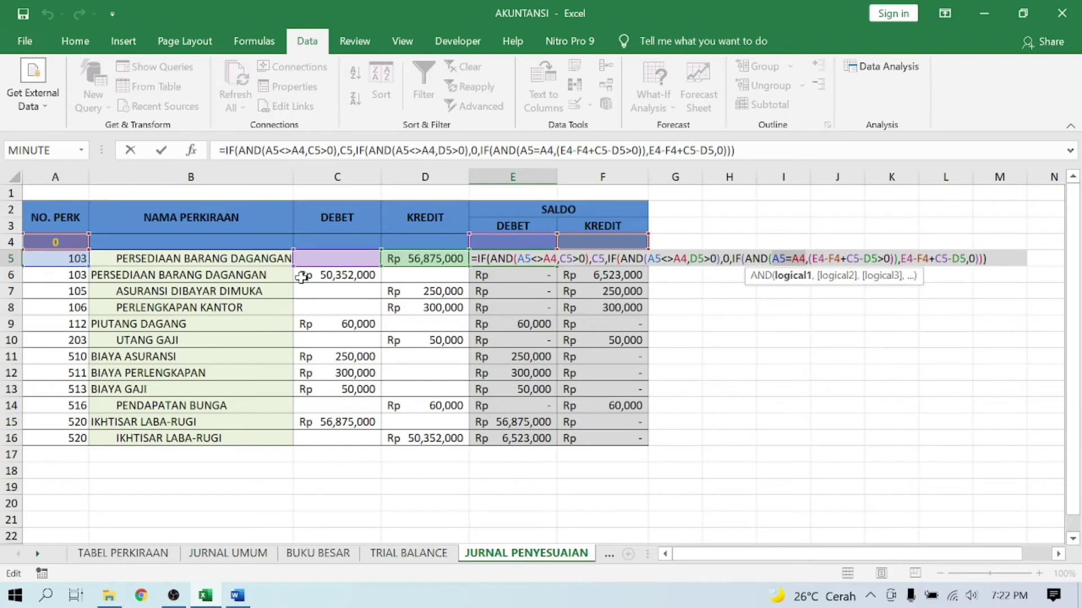
pyautogui.moveTo(559, 258); pyautogui.dragTo(585, 259)
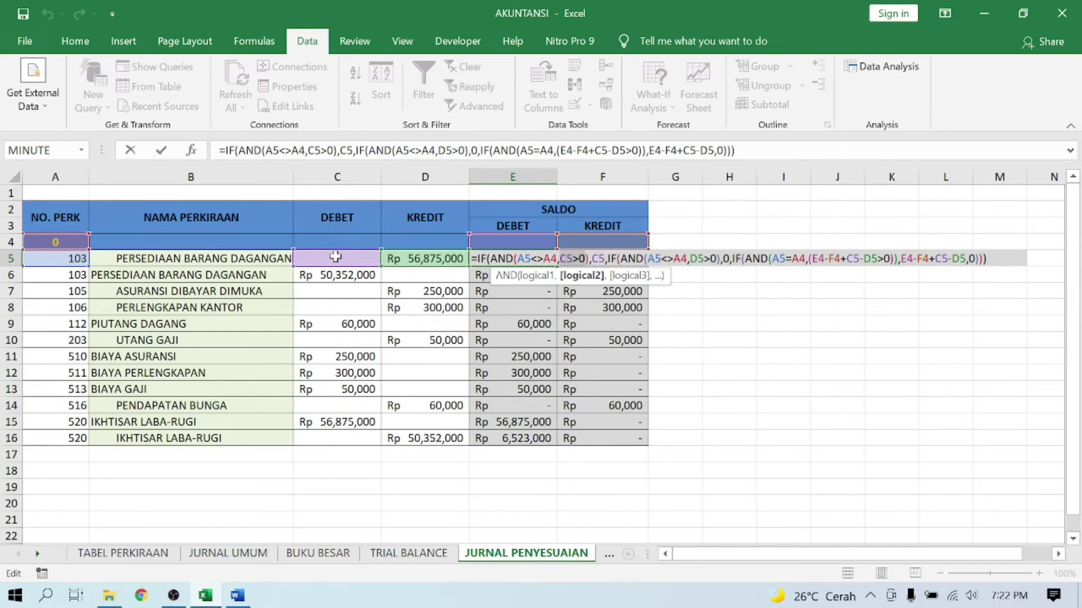
pyautogui.click(628, 259)
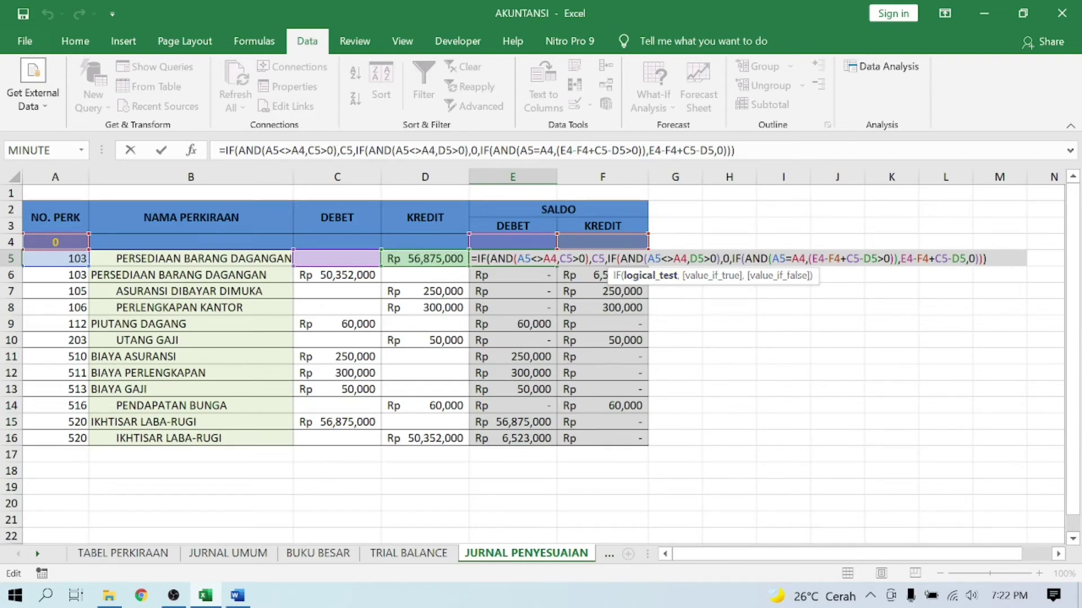
pyautogui.click(730, 258)
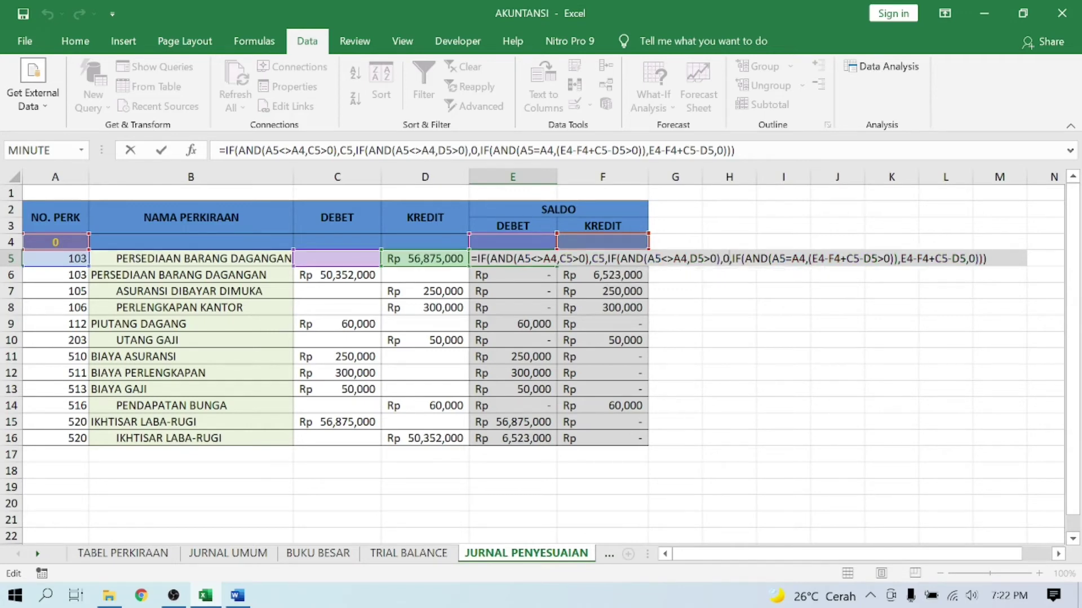
pyautogui.press('Return')
# Check the SALDO formulas in E5 and F5 and in cells further down the DEBET column, including E6 and E12.
pyautogui.click(539, 259)
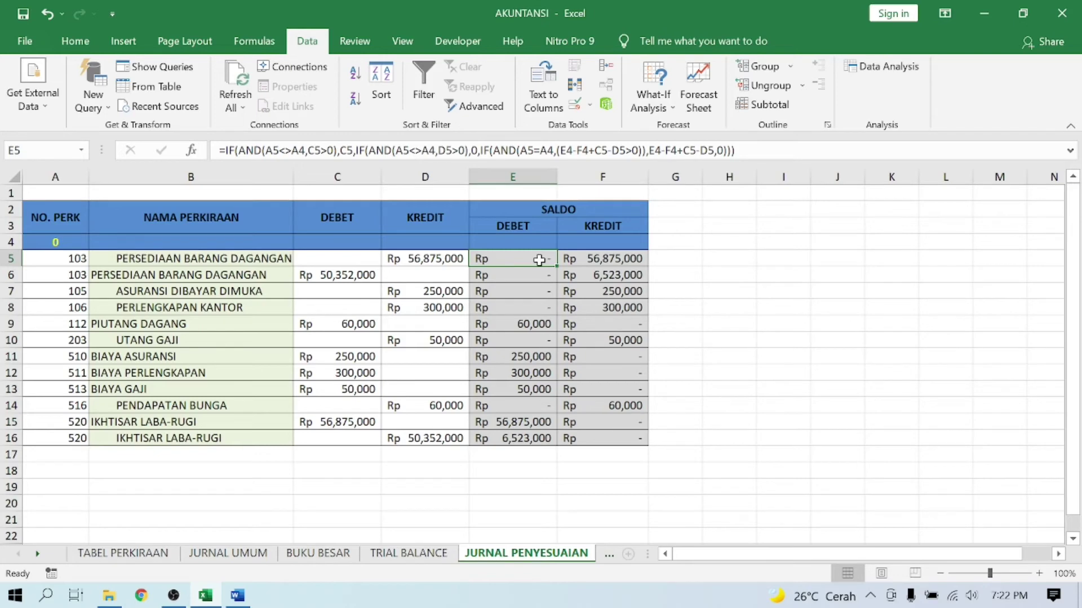
pyautogui.press('Right')
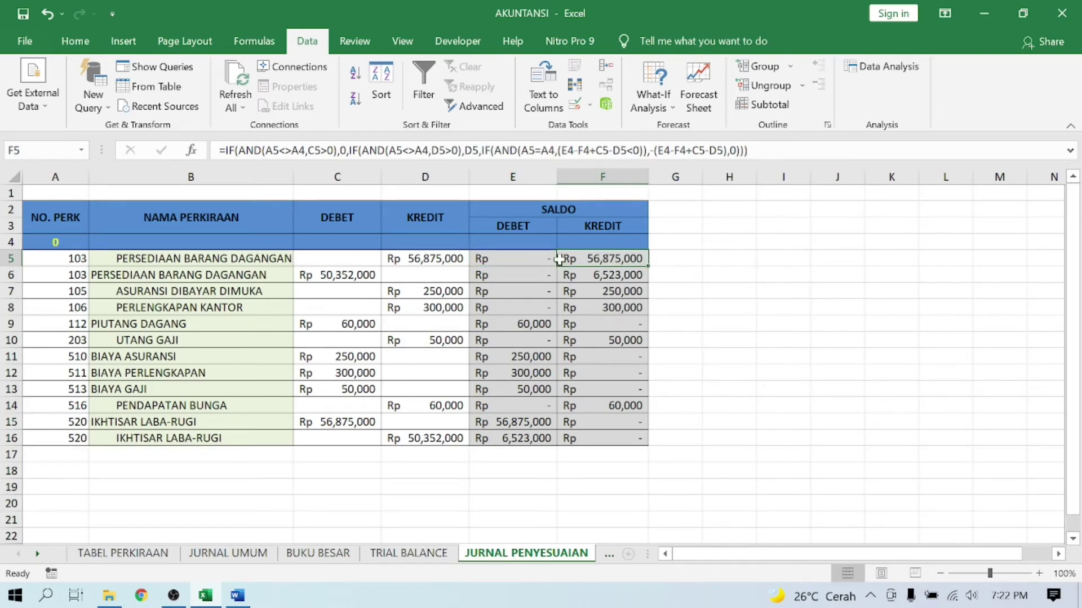
pyautogui.click(526, 258)
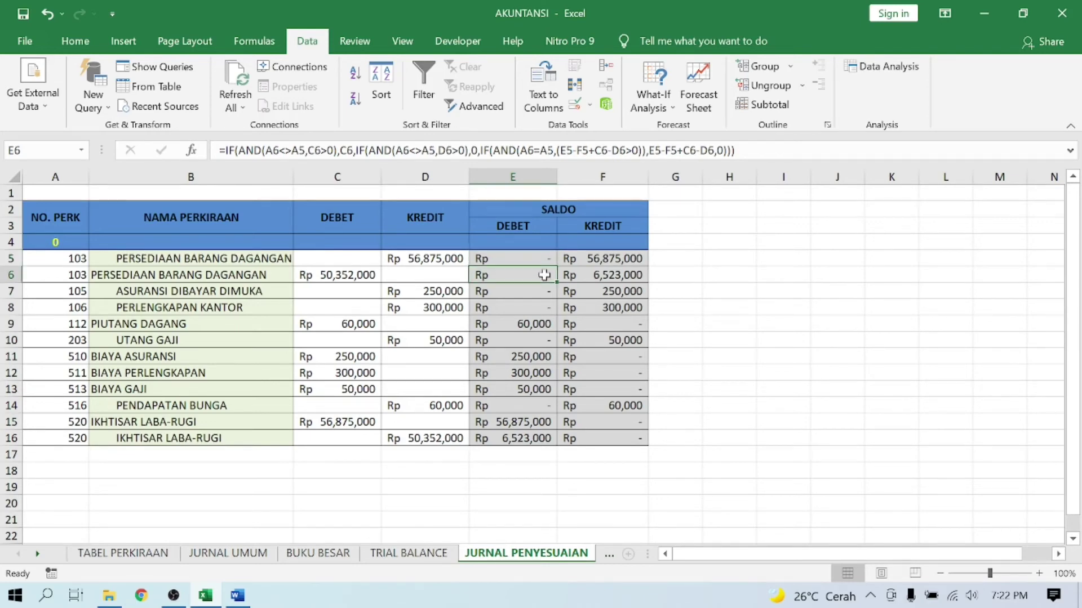
pyautogui.click(525, 372)
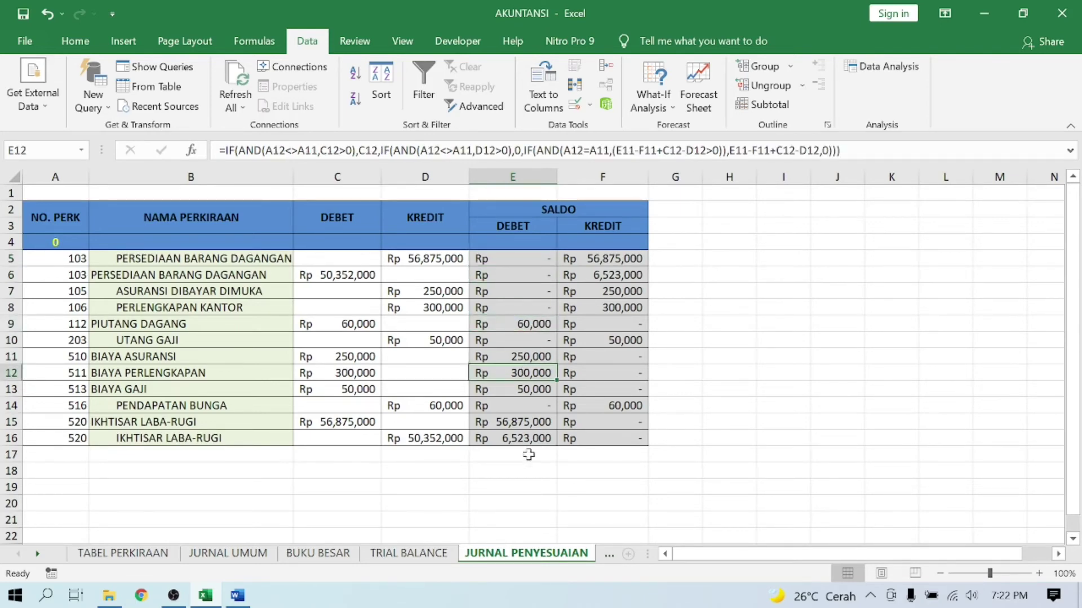
pyautogui.click(550, 260)
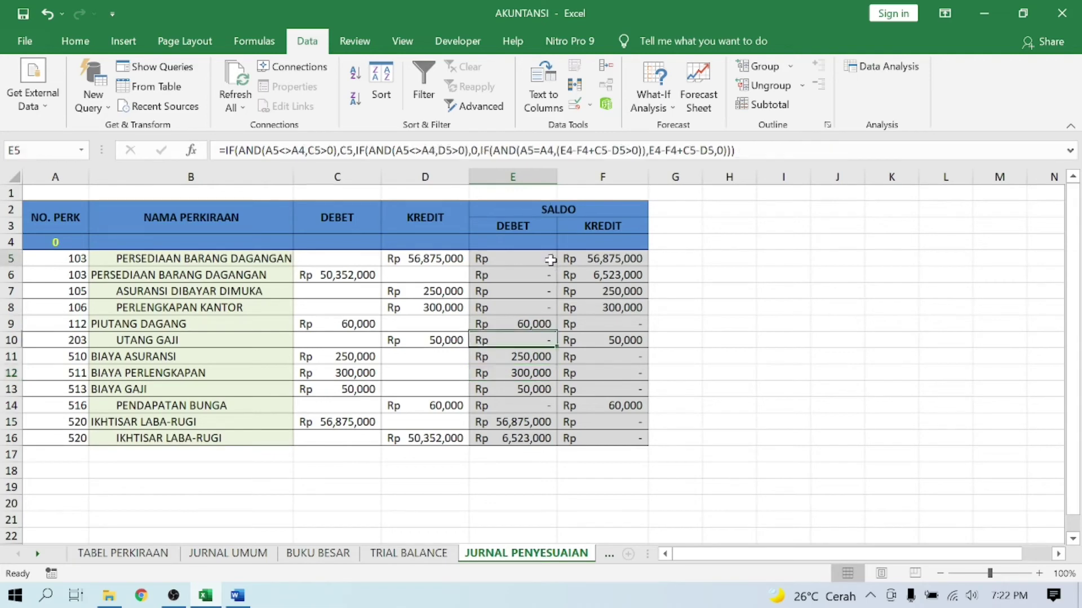
# Compare the SALDO KREDIT formula in F5 with the SALDO DEBET formula in E5 by switching between the two cells.
pyautogui.click(614, 255)
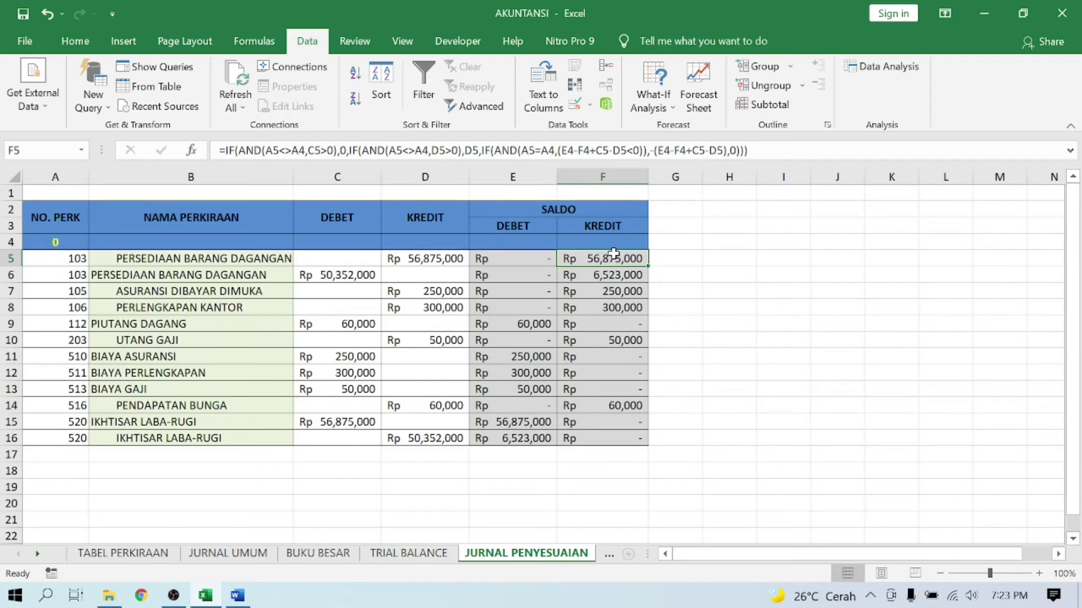
pyautogui.click(546, 259)
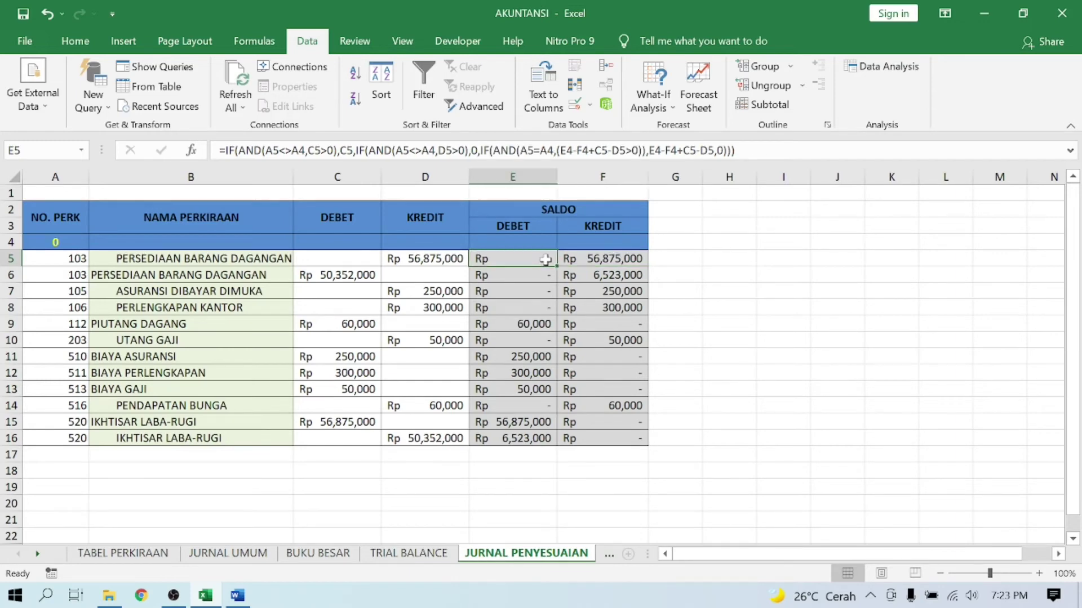
pyautogui.press('Right')
pyautogui.press('Left')
pyautogui.press('Right')
pyautogui.press('Left')
pyautogui.press('Right')
pyautogui.press('Left')
# Highlight the value_if_true arguments C5, 0 and E4-F4+C5-D5 in the E5 formula, and close the cell.
pyautogui.doubleClick(545, 259)
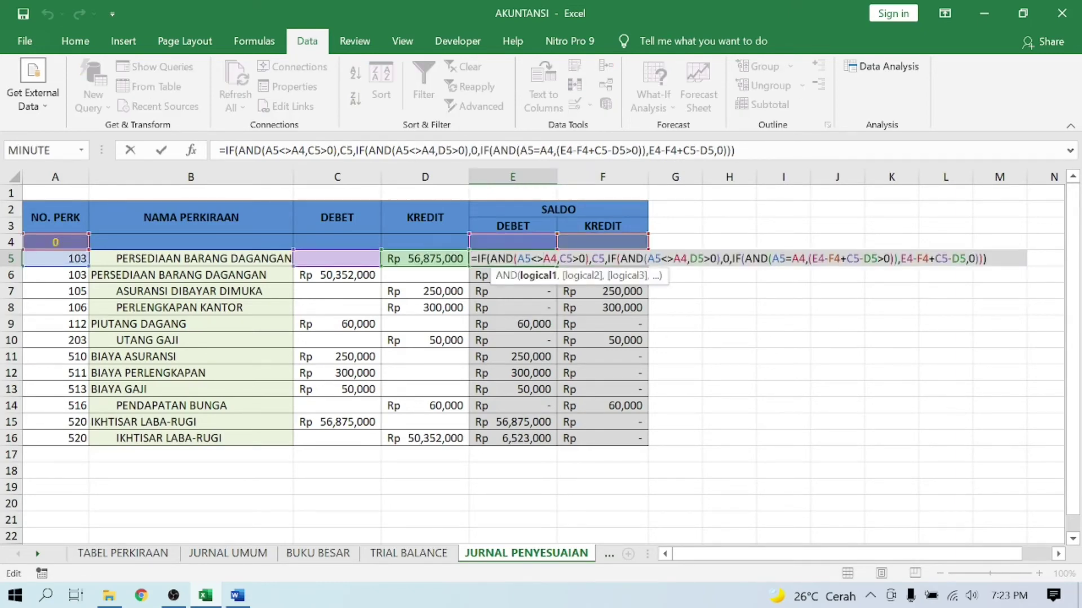
pyautogui.doubleClick(598, 259)
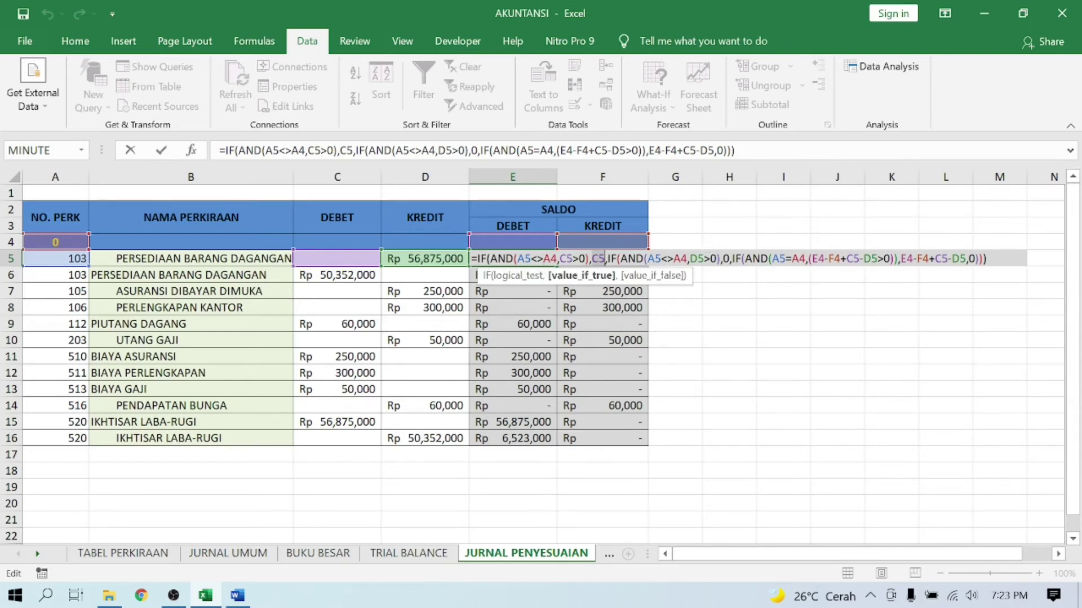
pyautogui.doubleClick(725, 259)
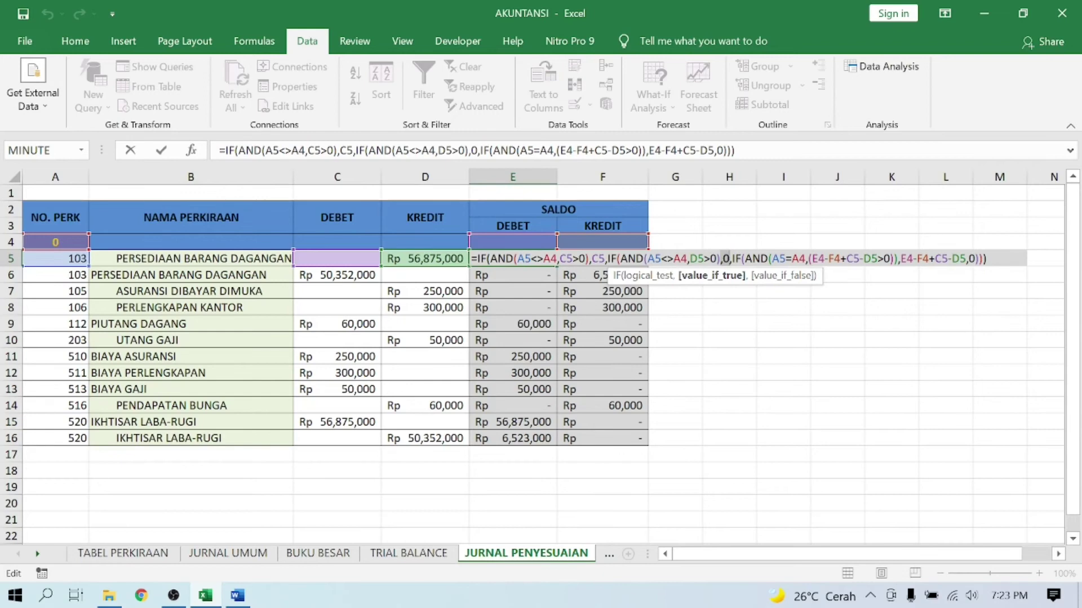
pyautogui.moveTo(900, 259); pyautogui.dragTo(967, 259)
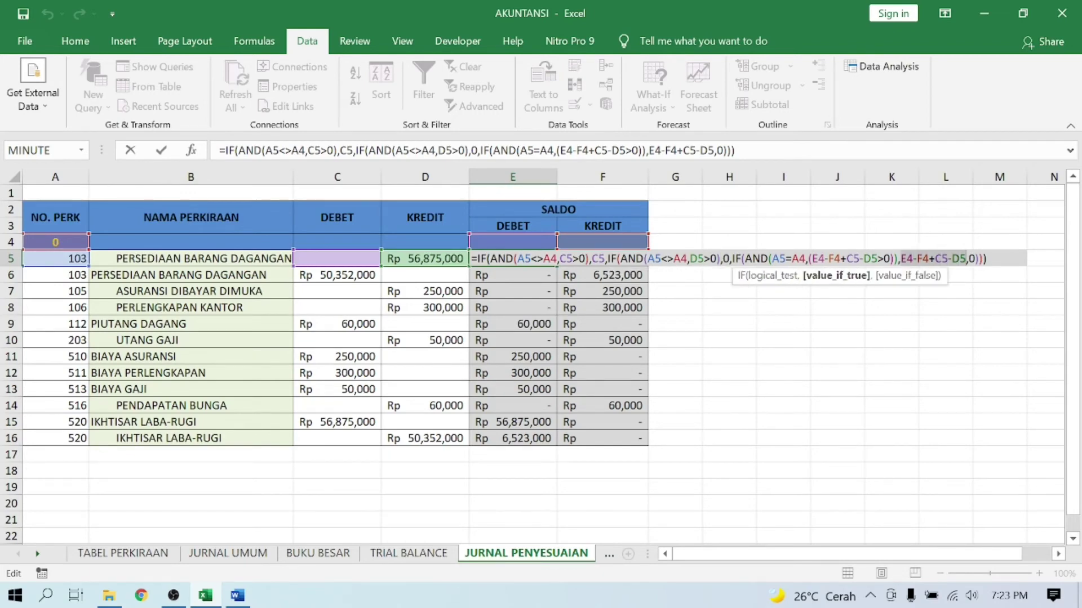
pyautogui.hotkey('ctrl', 'Return')
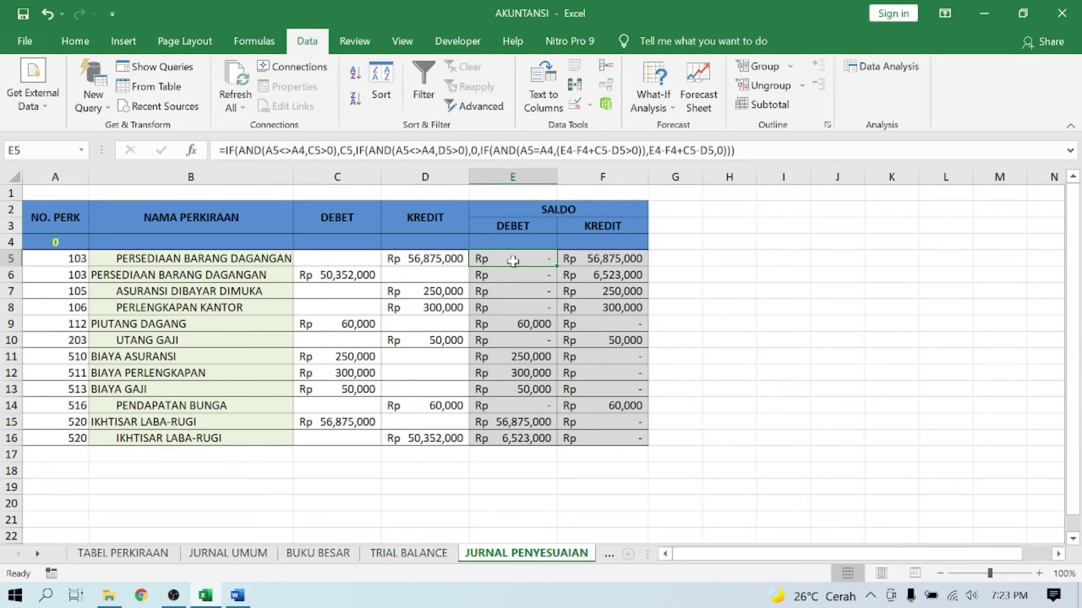
# Inspect the SALDO KREDIT formula in F5 up to its final value_if_false argument 0, and close the cell unchanged.
pyautogui.press('Right')
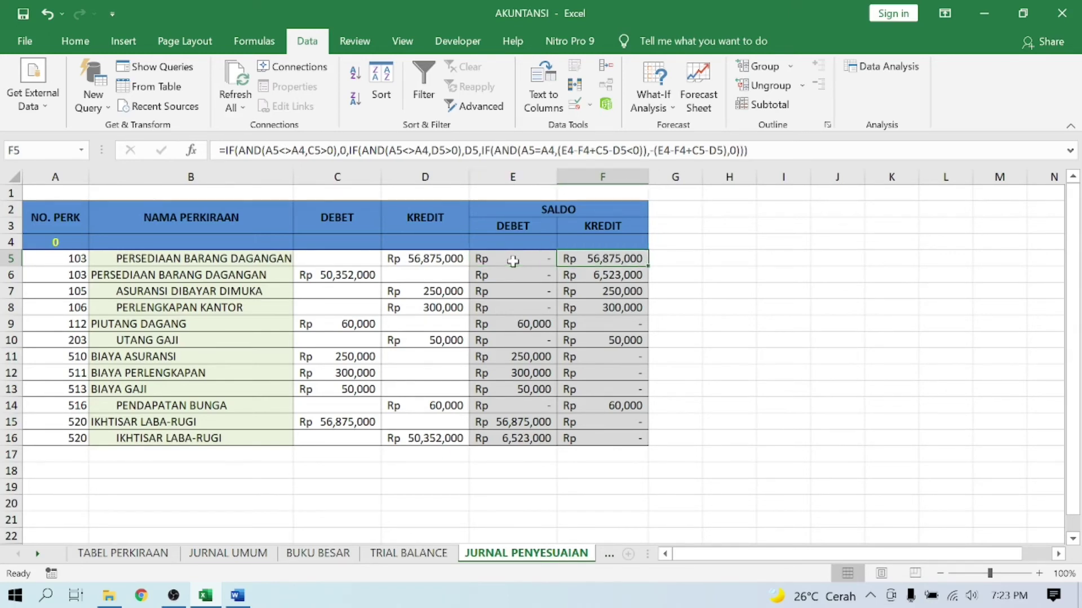
pyautogui.doubleClick(620, 258)
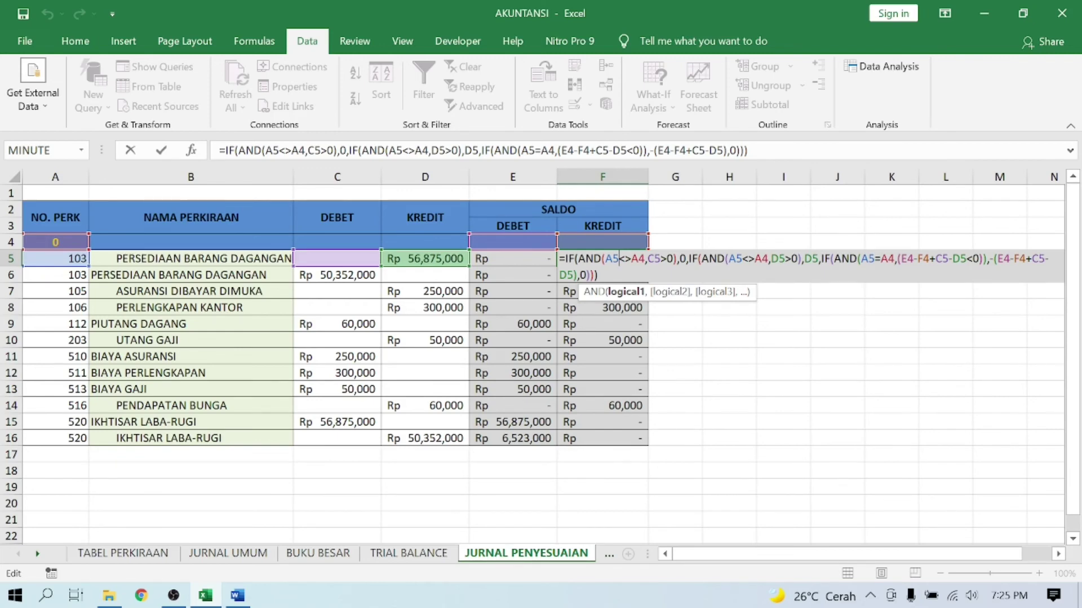
pyautogui.click(586, 275)
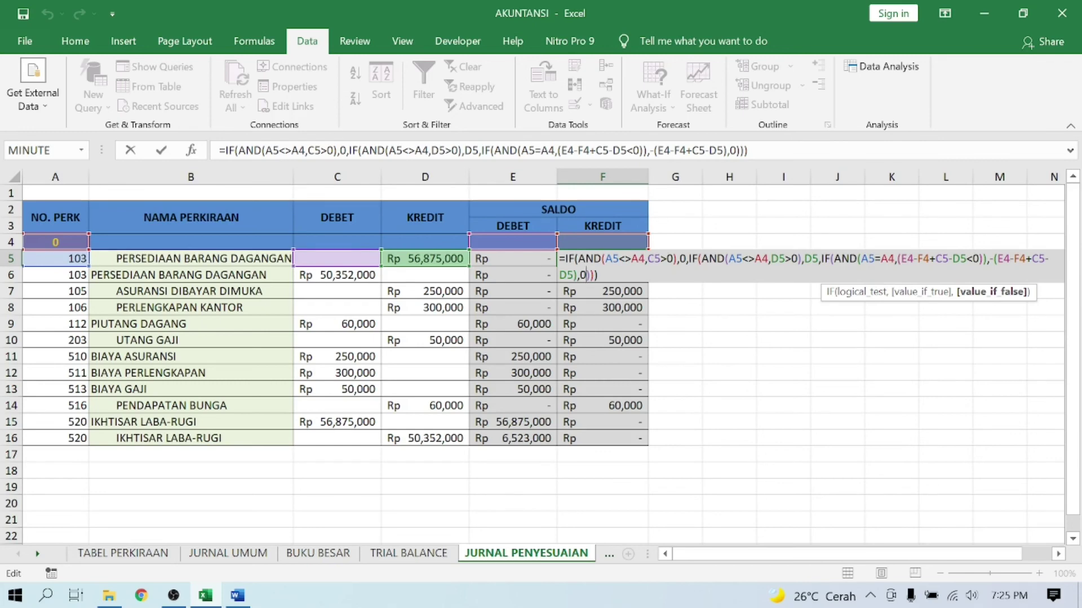
pyautogui.press('Return')
pyautogui.press('Up')
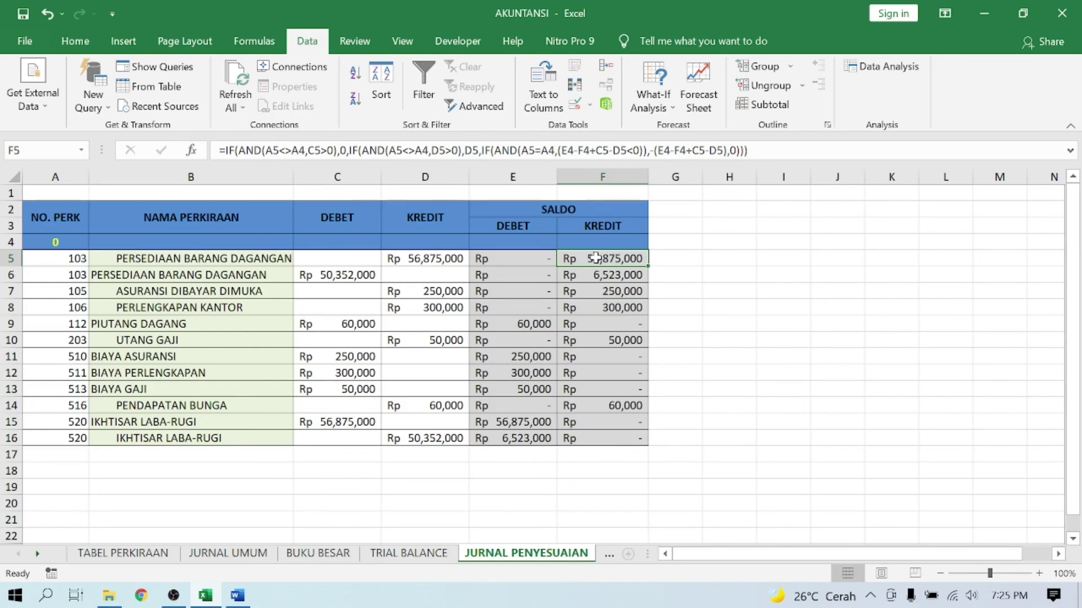
# Examine the second IF in the F5 formula, highlight its value_if_true argument D5, and close the cell.
pyautogui.doubleClick(596, 260)
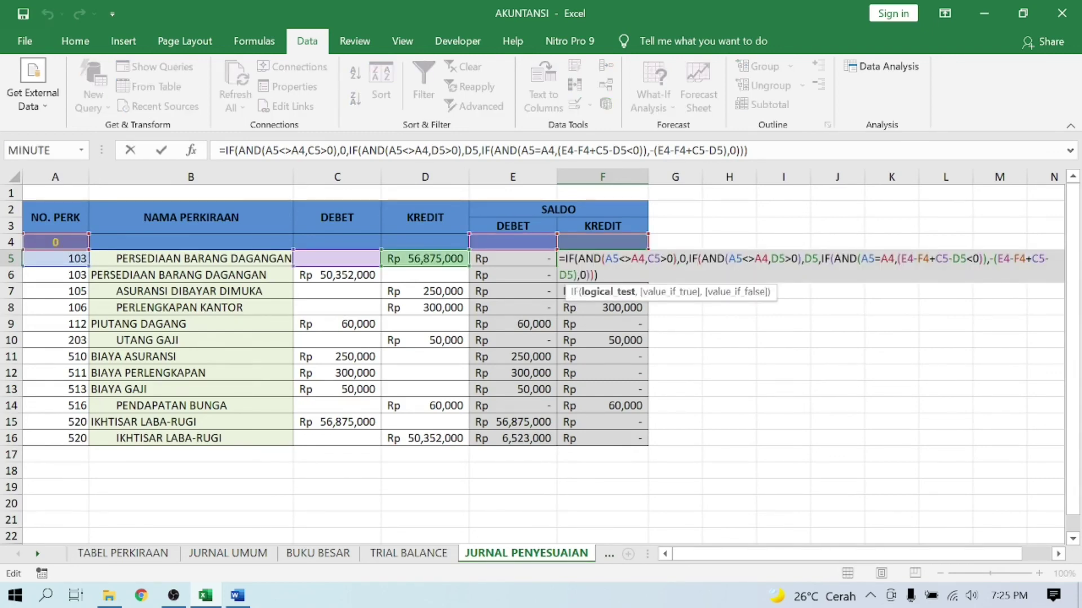
pyautogui.click(709, 259)
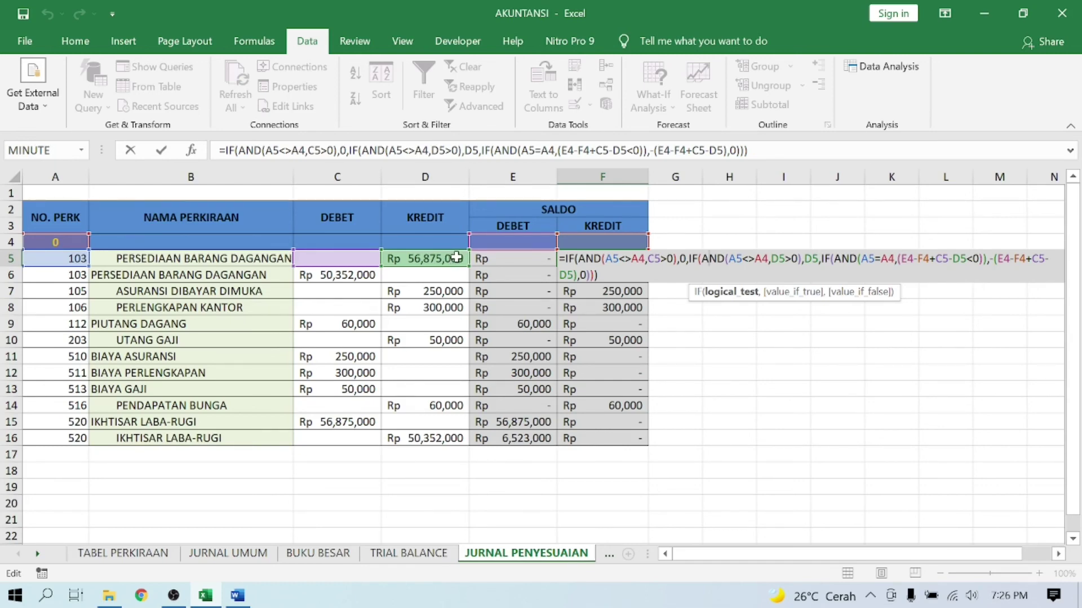
pyautogui.moveTo(804, 260); pyautogui.dragTo(818, 259)
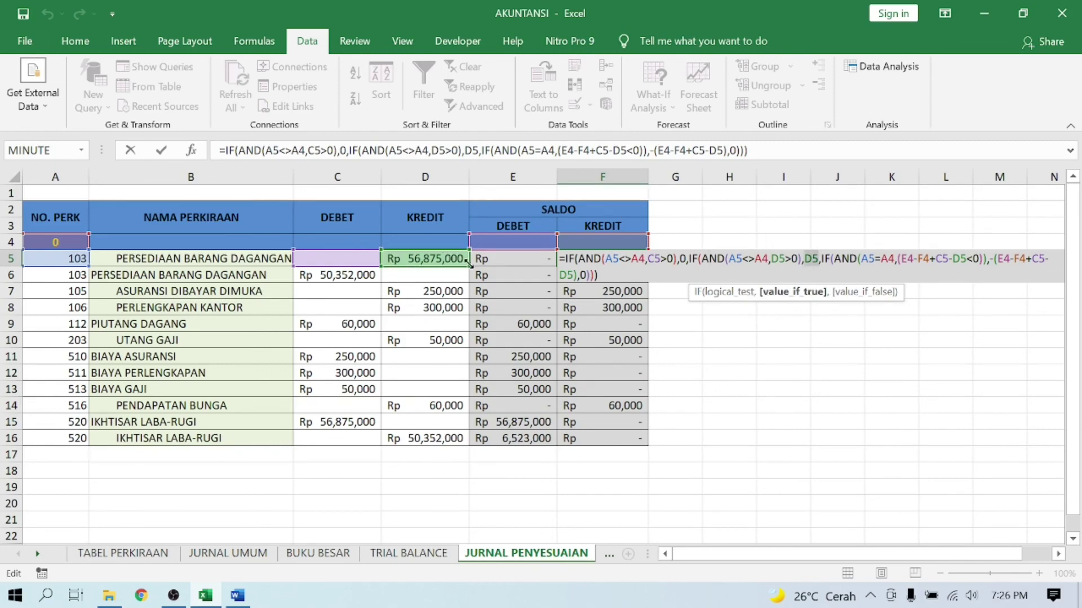
pyautogui.hotkey('ctrl', 'Return')
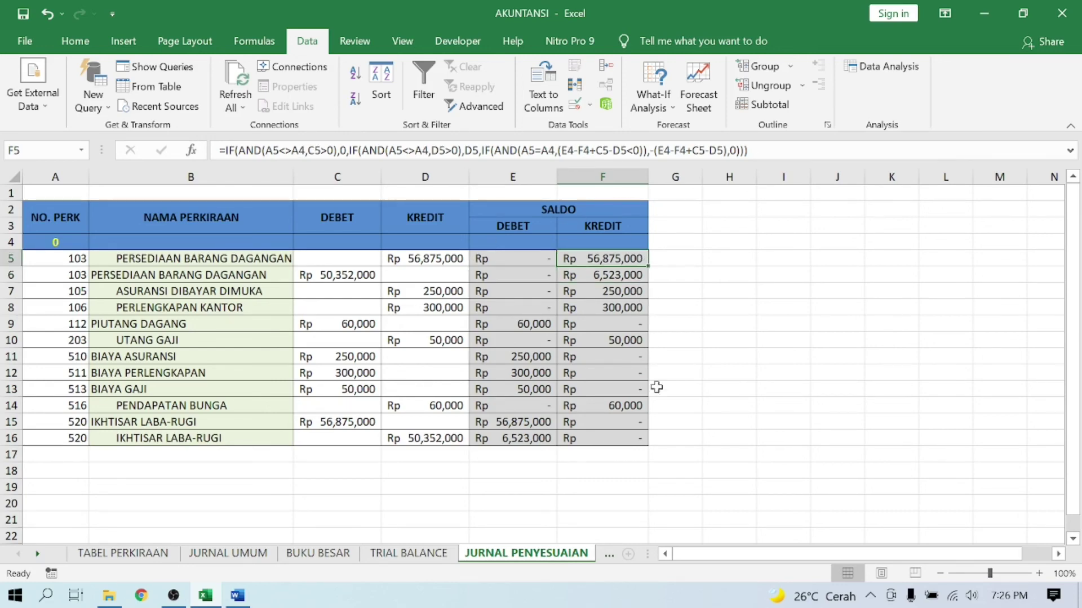
# Check the SALDO formulas in F16 of the KREDIT column and in E5 and E6 of the DEBET column.
pyautogui.click(626, 439)
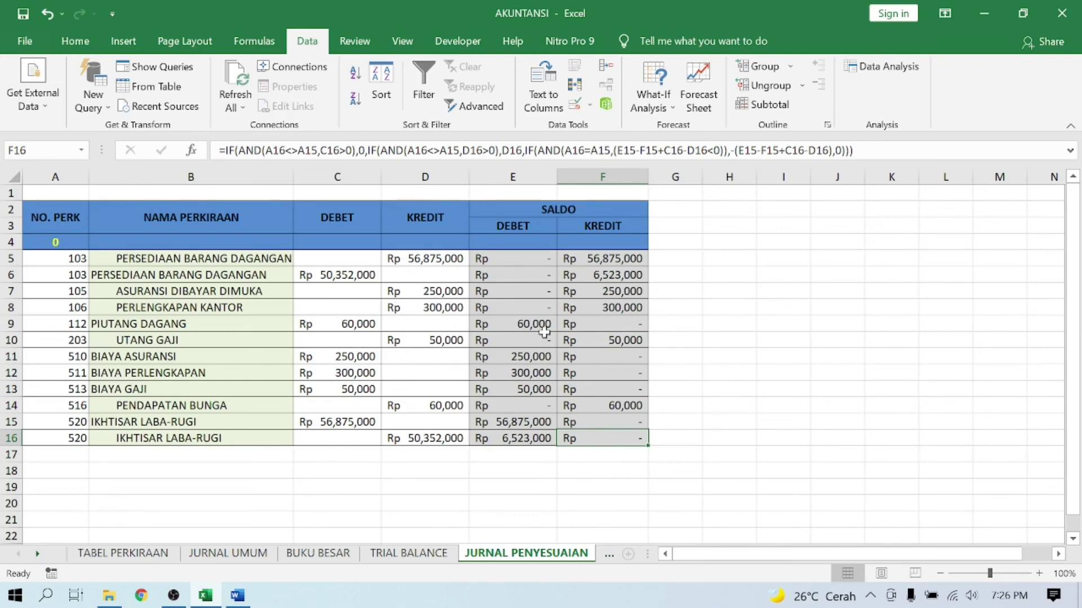
pyautogui.click(521, 264)
pyautogui.press('Down')
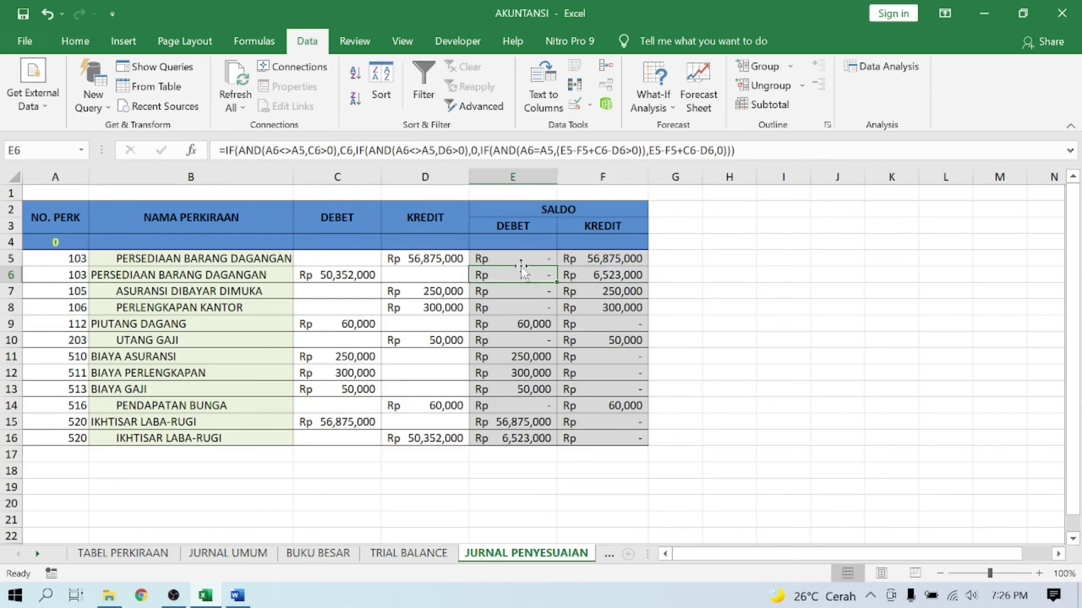